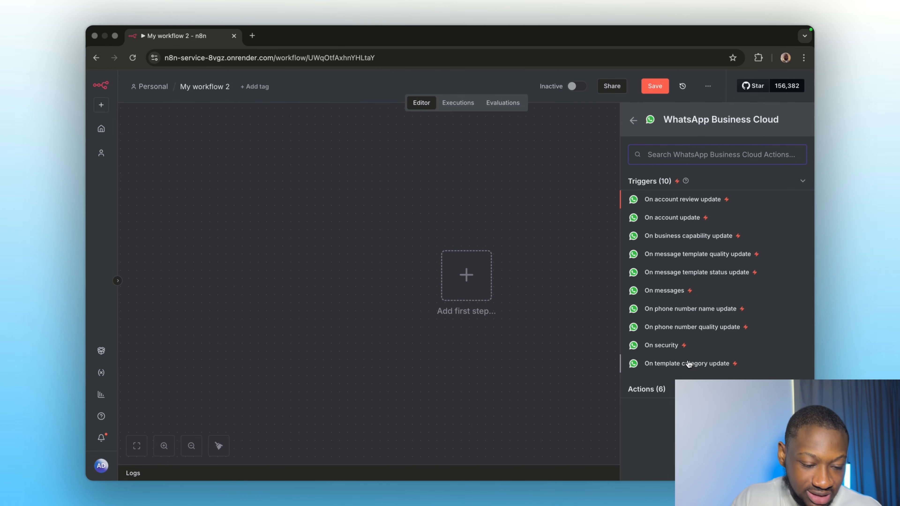
# Step: Add the WhatsApp 'On messages' trigger, start a new WhatsApp OAuth credential, and open a new browser tab
pyautogui.click(659, 294)
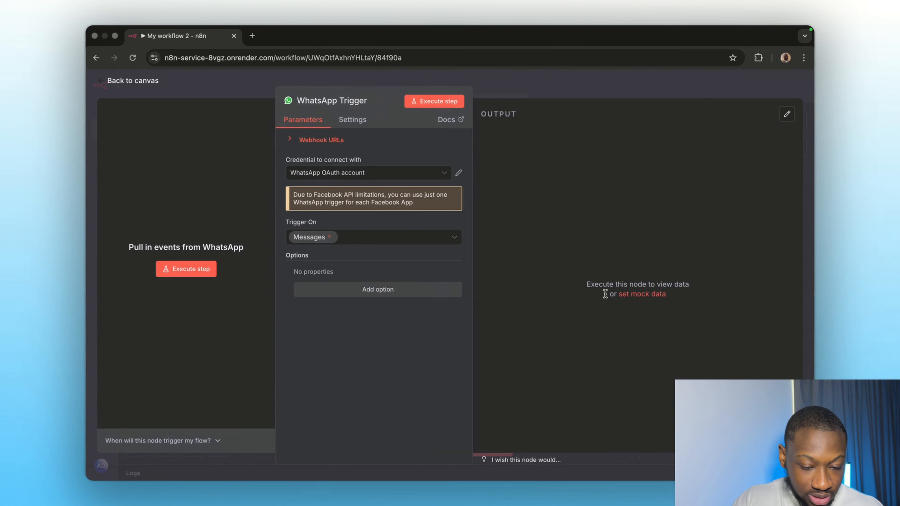
pyautogui.click(323, 176)
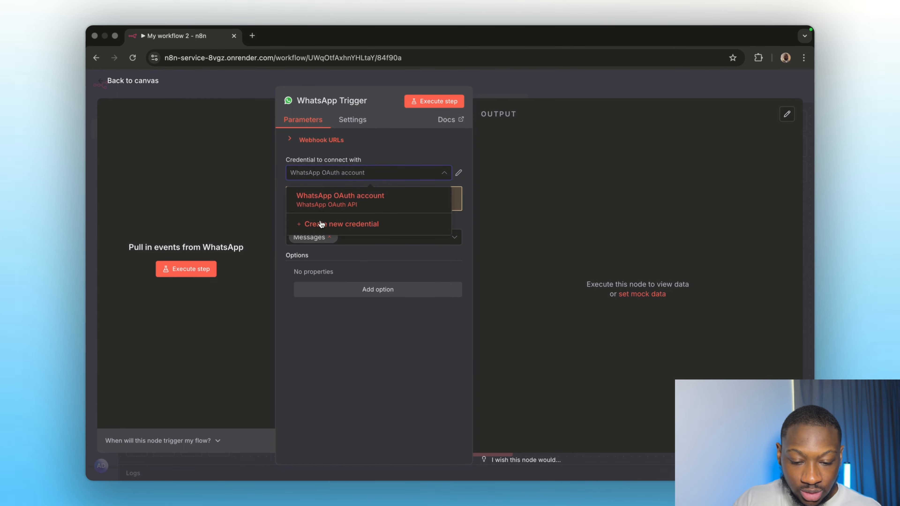
pyautogui.click(337, 224)
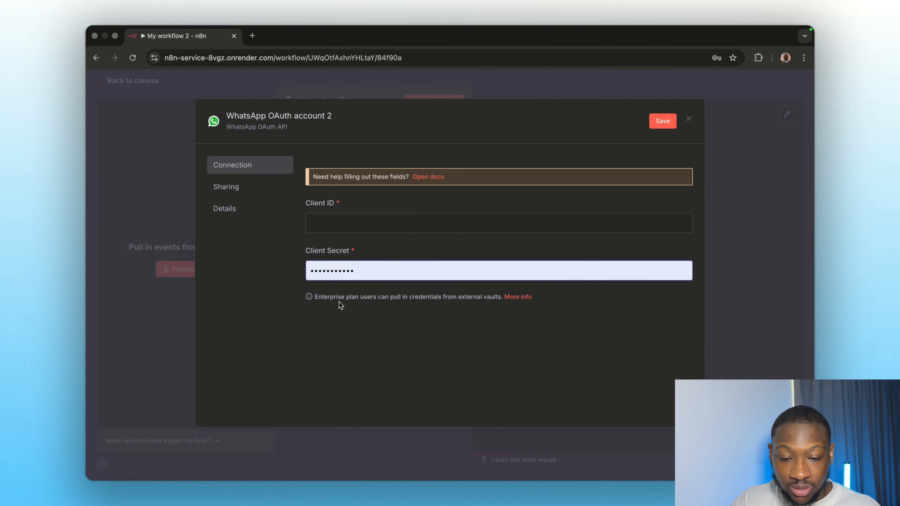
pyautogui.click(252, 36)
# Step: Load business.facebook.com, start a new Page at facebook.com/pages in another tab, then return to Business Suite
pyautogui.write('busine')
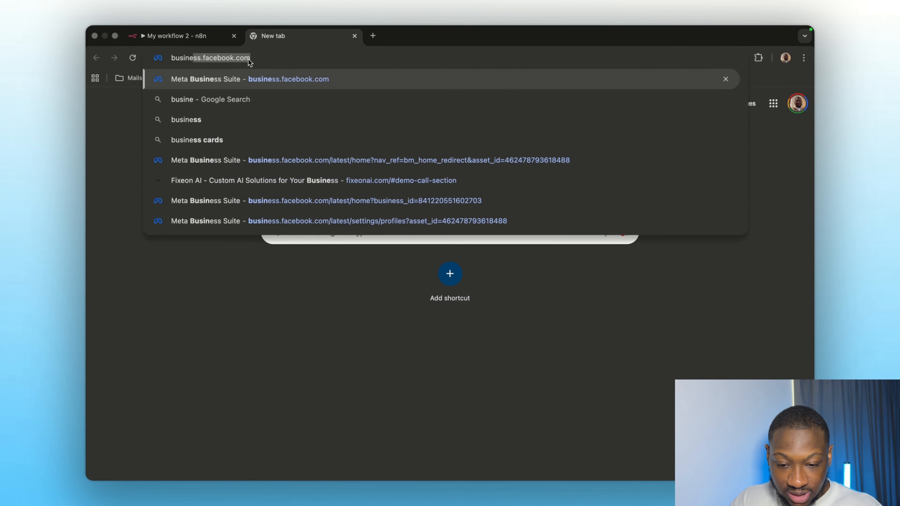
pyautogui.press('Return')
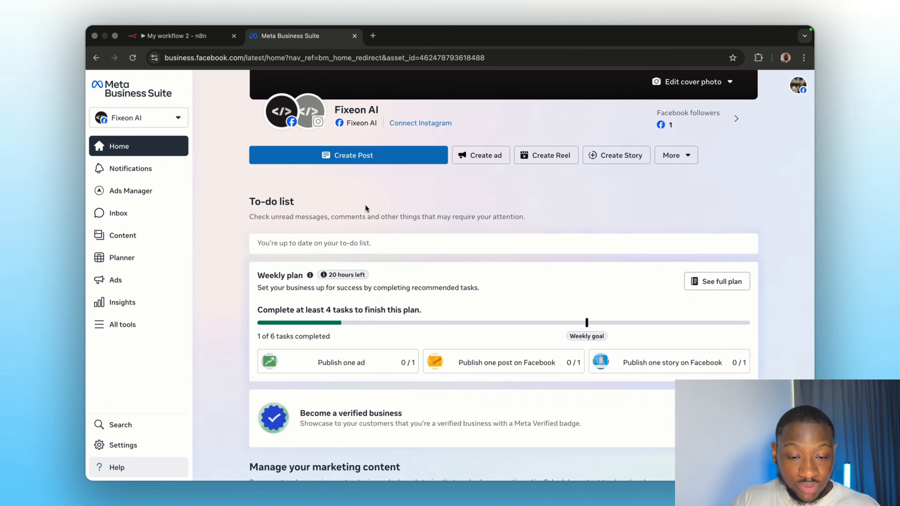
pyautogui.click(373, 36)
pyautogui.write('faceboo')
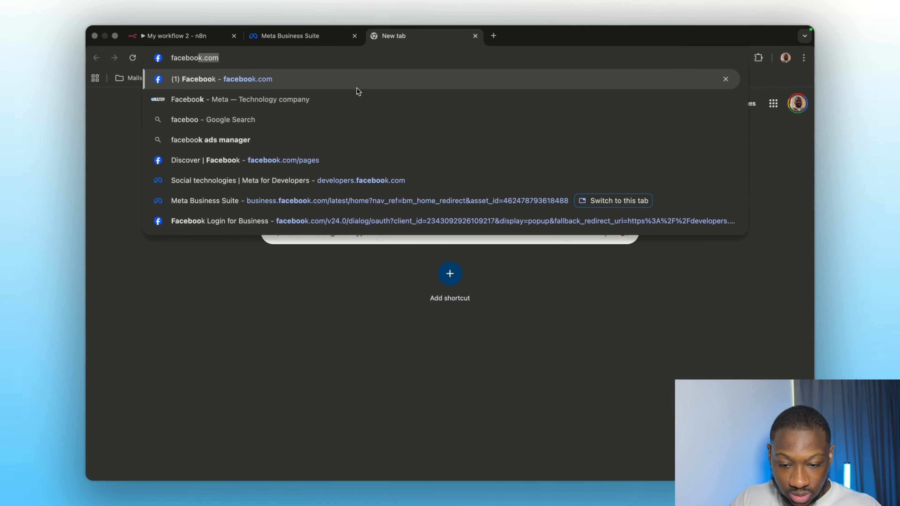
pyautogui.write('k.com.')
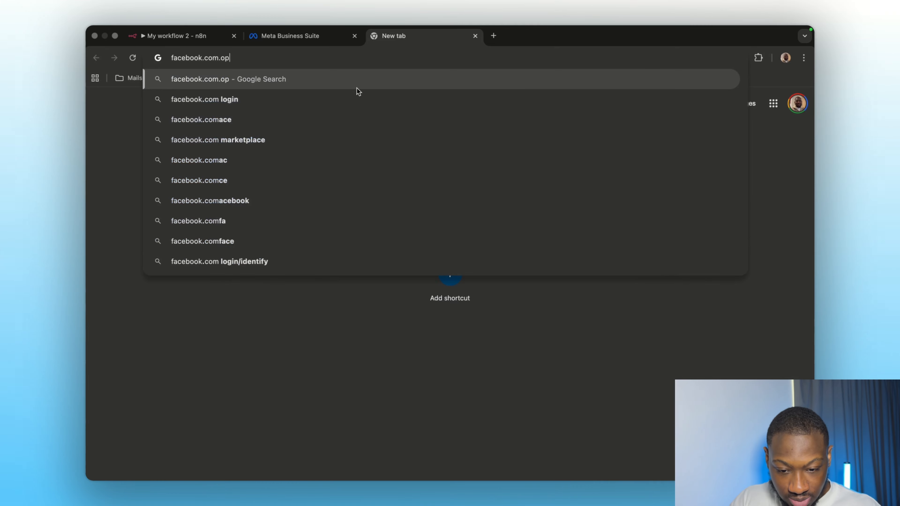
pyautogui.press('BackSpace')
pyautogui.write('/pa')
pyautogui.press('Return')
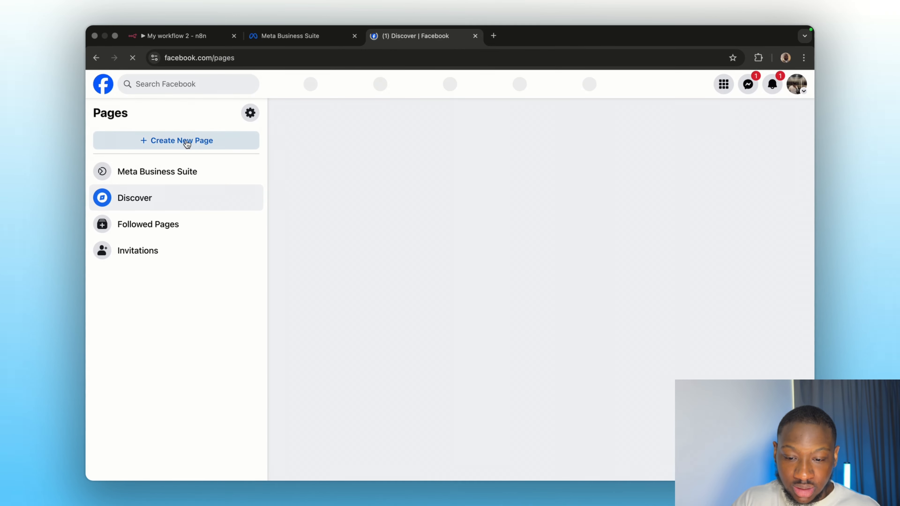
pyautogui.click(186, 142)
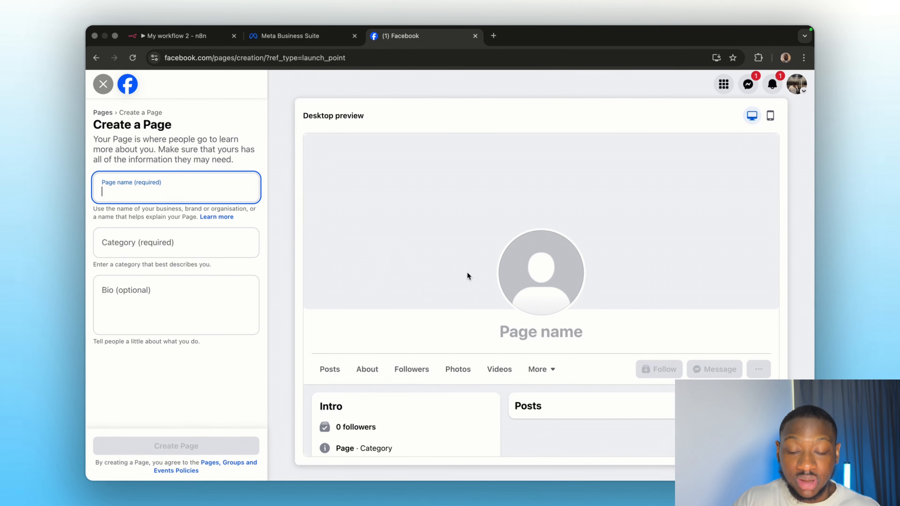
pyautogui.click(305, 37)
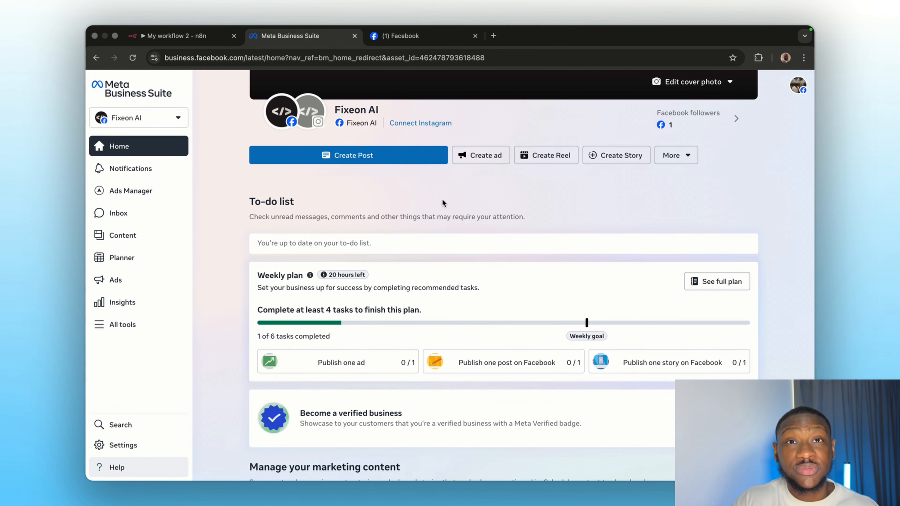
# Step: Start a business portfolio named 'Fixeon AI' with the admin's contact details and a business e-mail
pyautogui.click(133, 119)
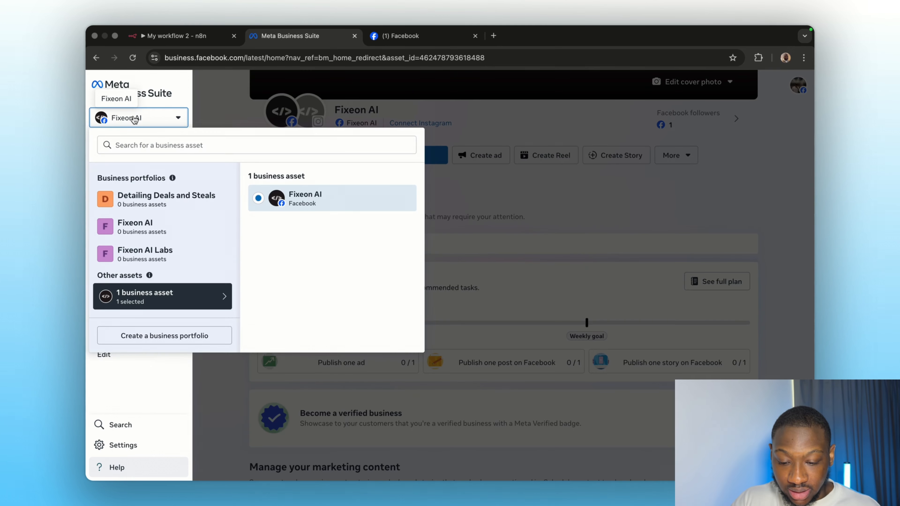
pyautogui.click(154, 334)
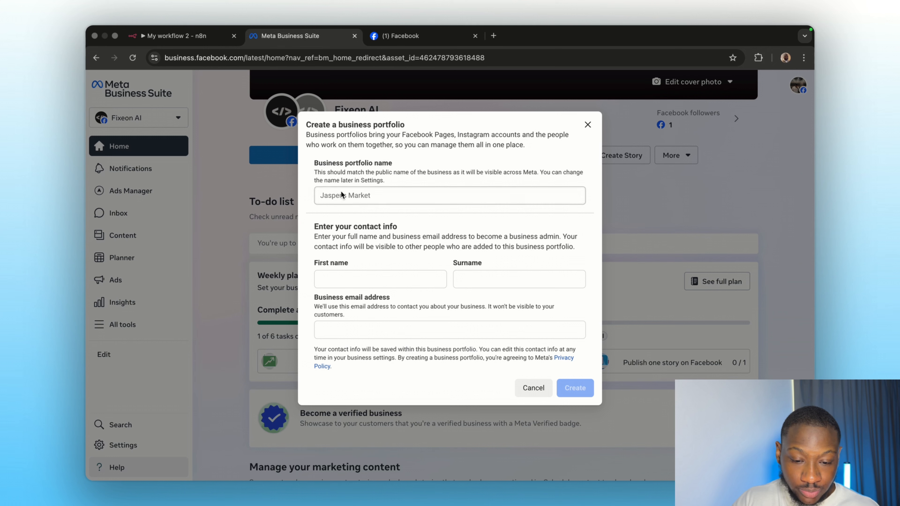
pyautogui.click(341, 195)
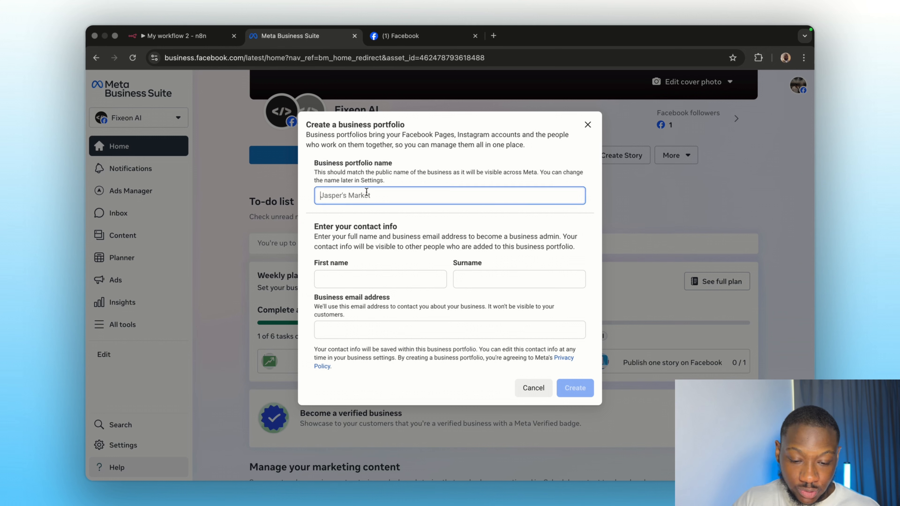
pyautogui.write('Fixeon AI')
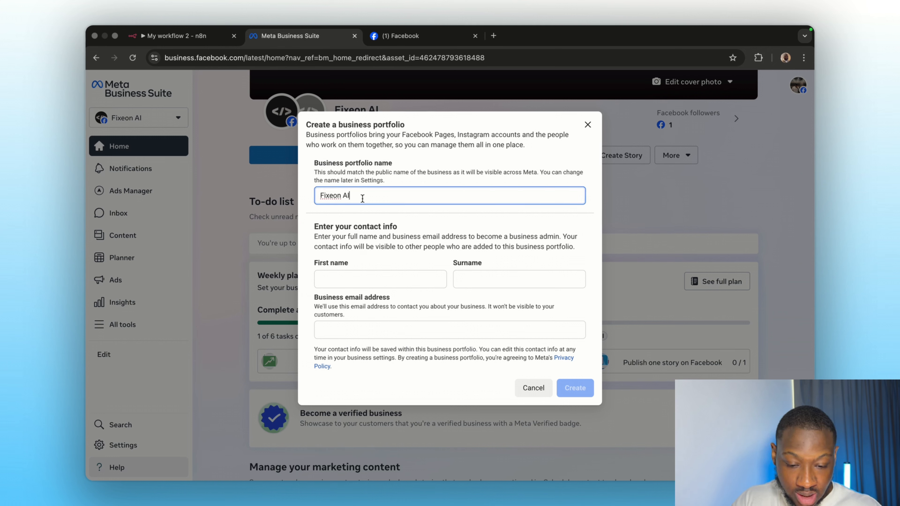
pyautogui.click(339, 279)
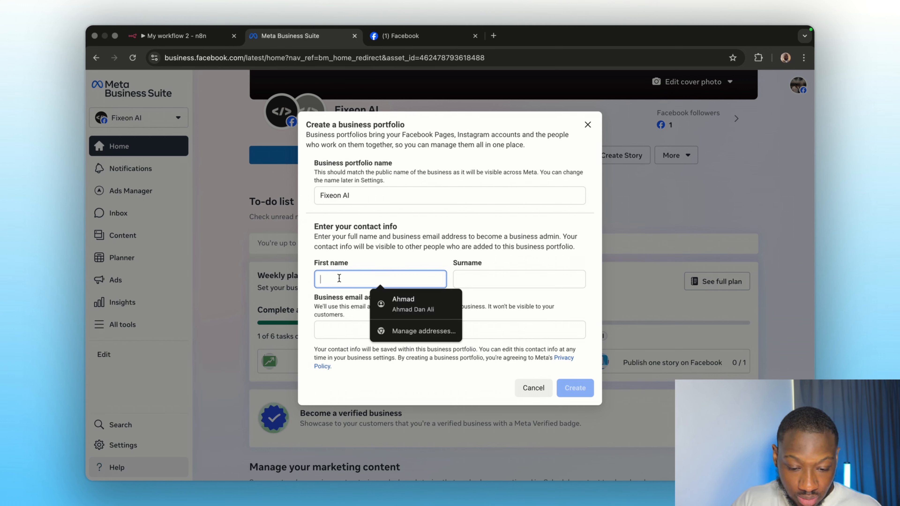
pyautogui.click(405, 304)
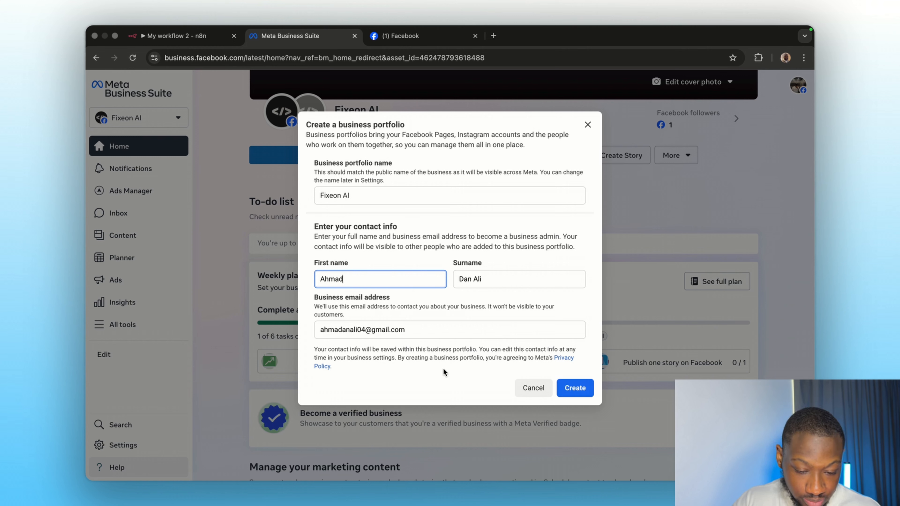
pyautogui.press('Tab')
pyautogui.press('Tab')
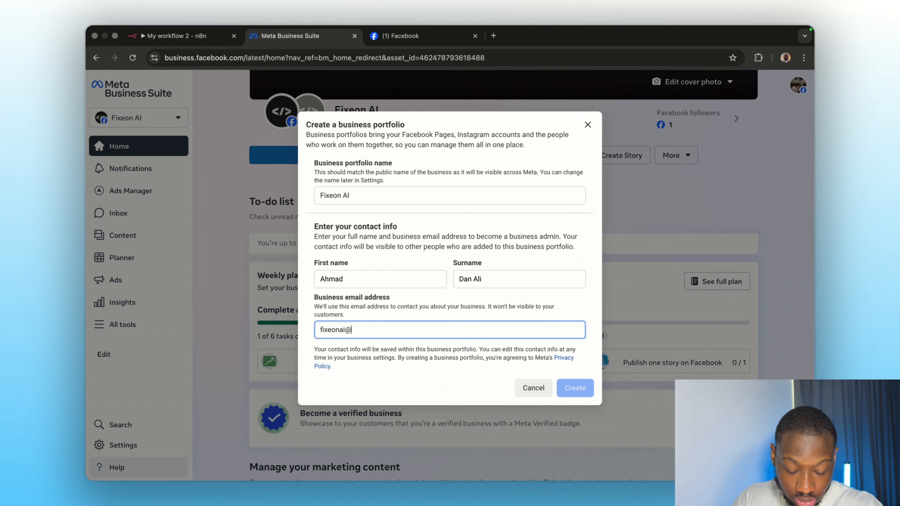
pyautogui.press('Return')
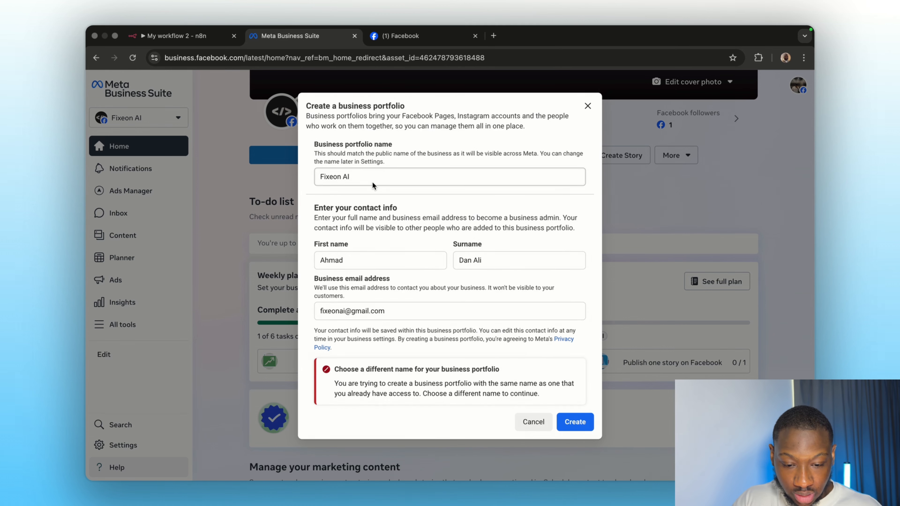
# Step: Rename the portfolio to 'Fixeon AI Studio', keep the Fixeon AI Page, and confirm creation
pyautogui.click(380, 176)
pyautogui.write('Studio')
pyautogui.click(574, 421)
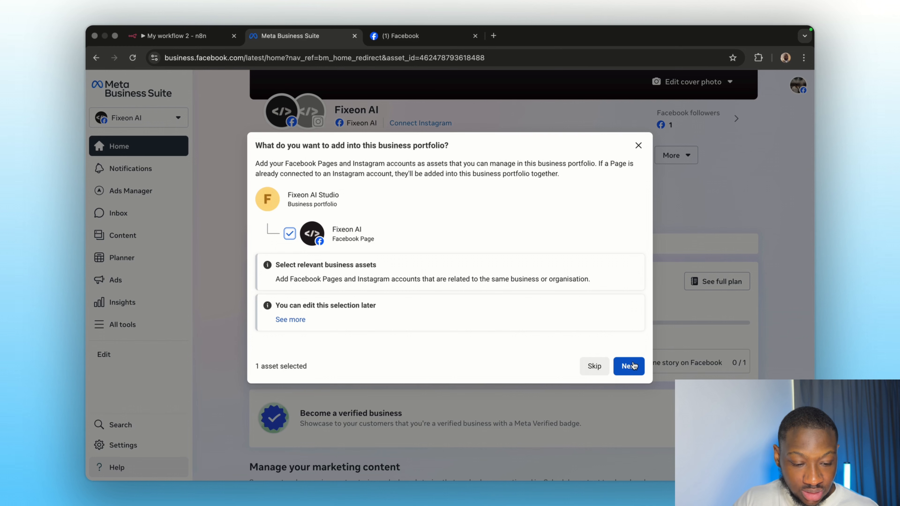
pyautogui.click(629, 366)
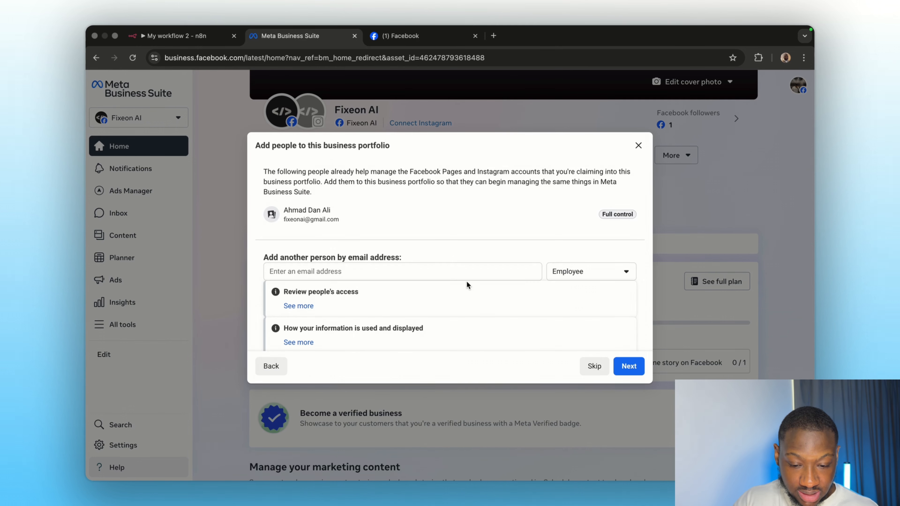
pyautogui.click(617, 366)
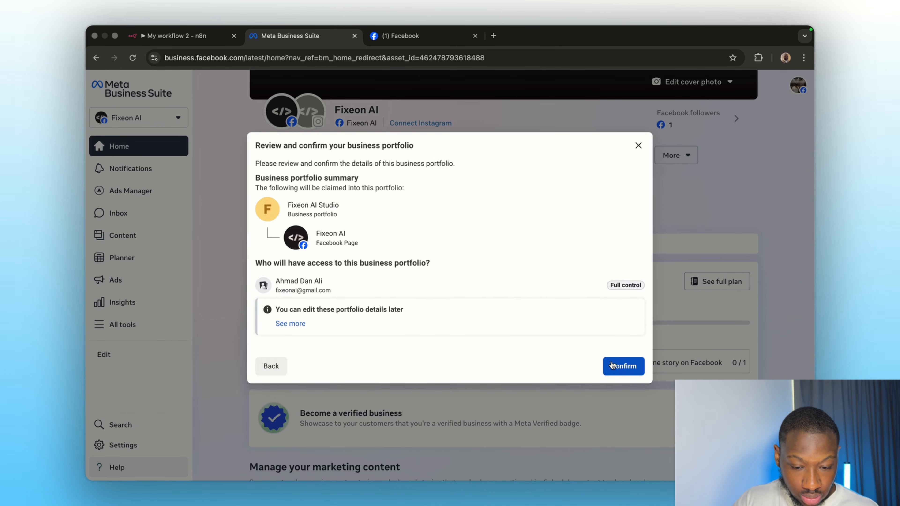
pyautogui.click(620, 371)
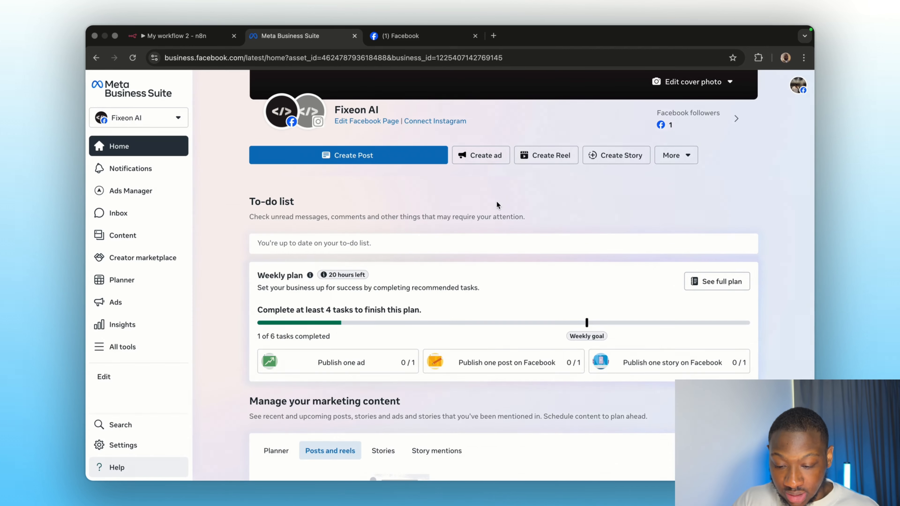
# Step: From the portfolio's Settings > Apps, add an app and choose to create a new app ID
pyautogui.click(128, 446)
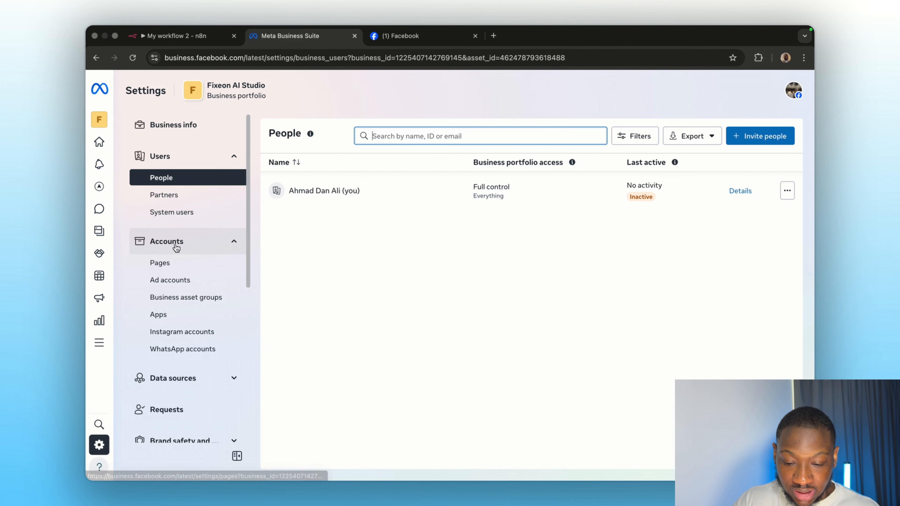
pyautogui.click(173, 315)
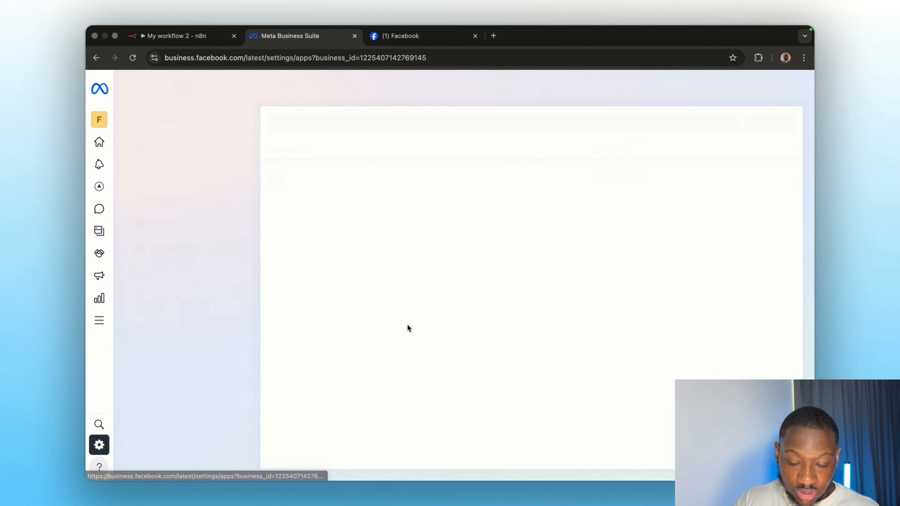
pyautogui.click(774, 129)
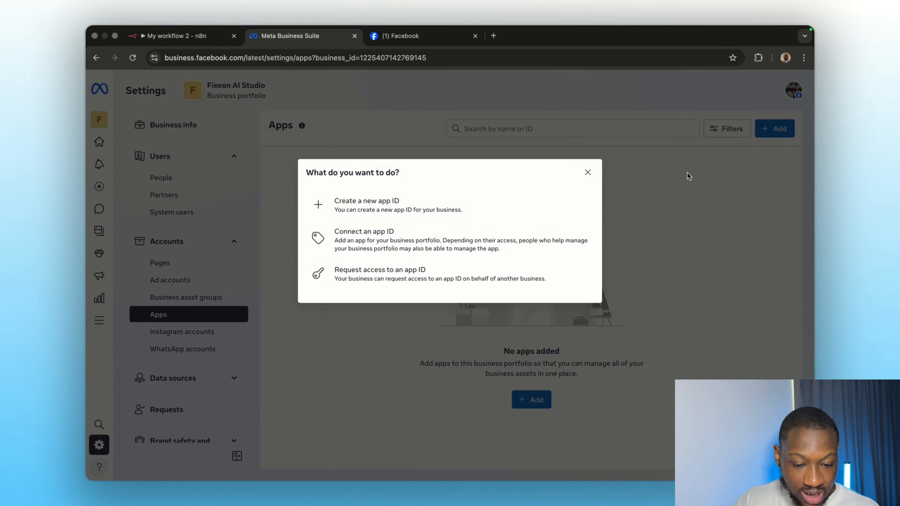
pyautogui.click(436, 218)
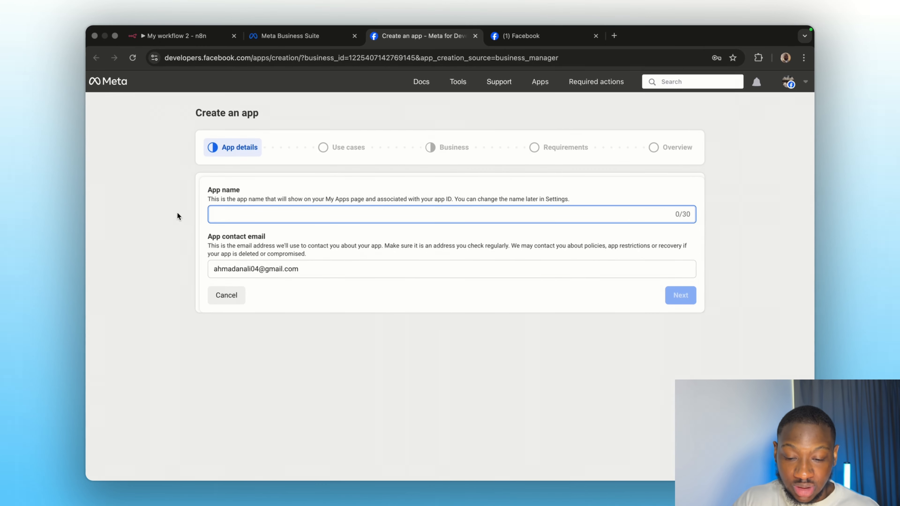
# Step: Name the new app 'n8n test' and continue to the use cases
pyautogui.write('n')
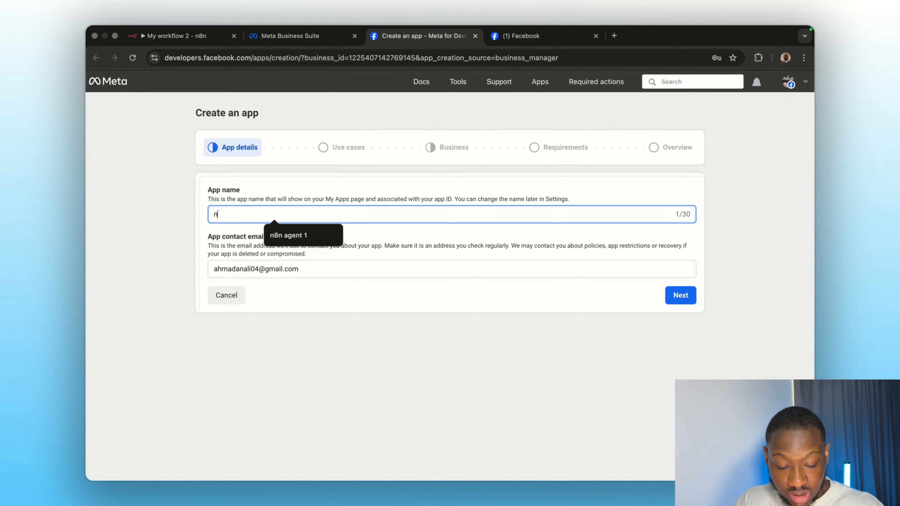
pyautogui.write('8n test')
pyautogui.click(388, 305)
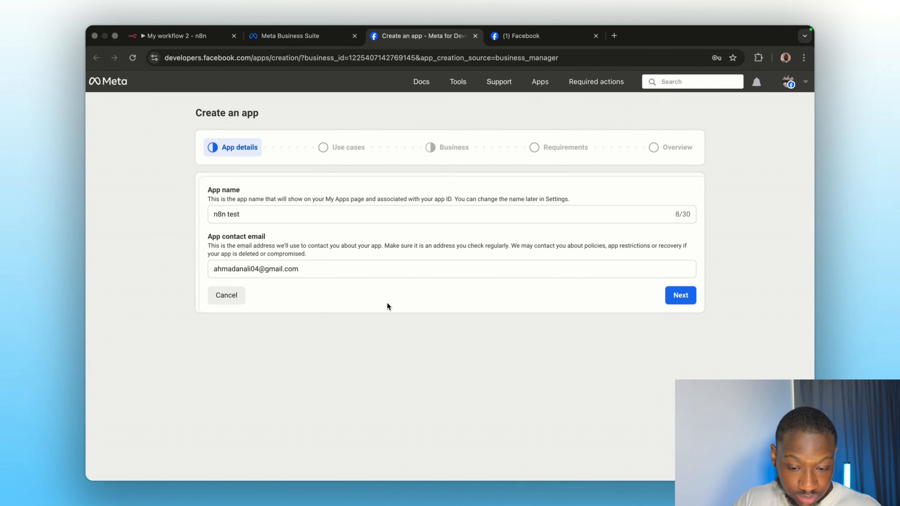
pyautogui.click(683, 304)
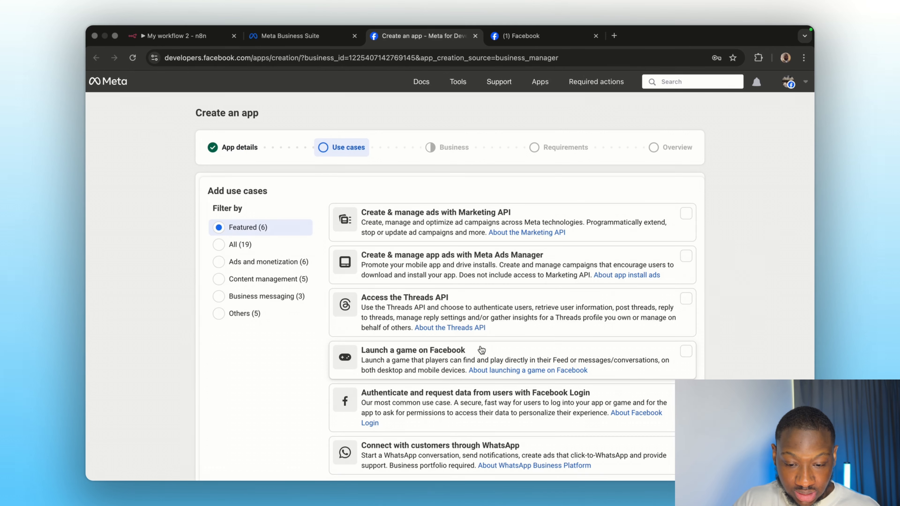
# Step: Select the WhatsApp customer-messaging use case, link Fixeon AI Studio, and open the app dashboard
pyautogui.scroll(-2, 421, 351)
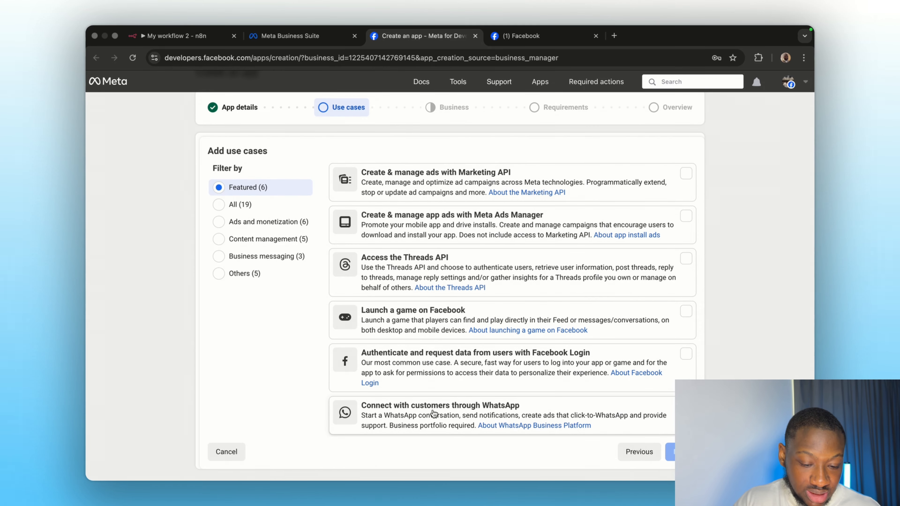
pyautogui.click(607, 428)
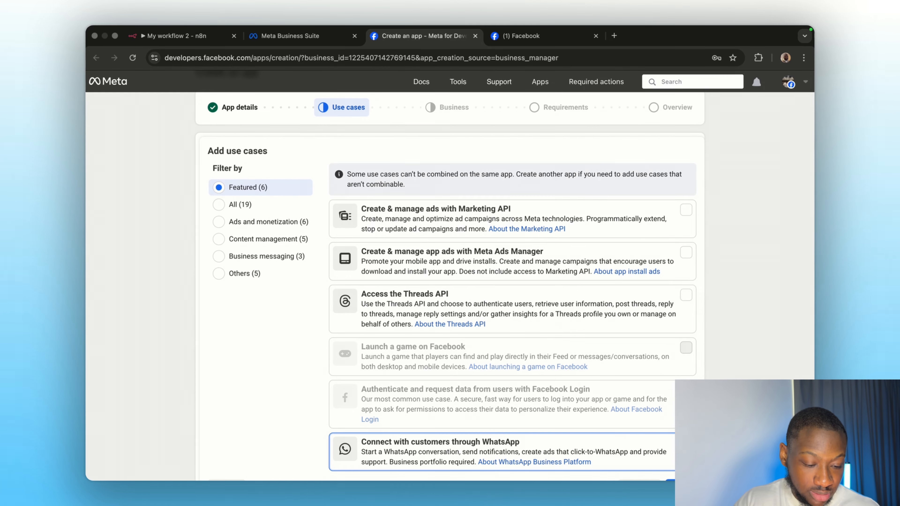
pyautogui.click(680, 461)
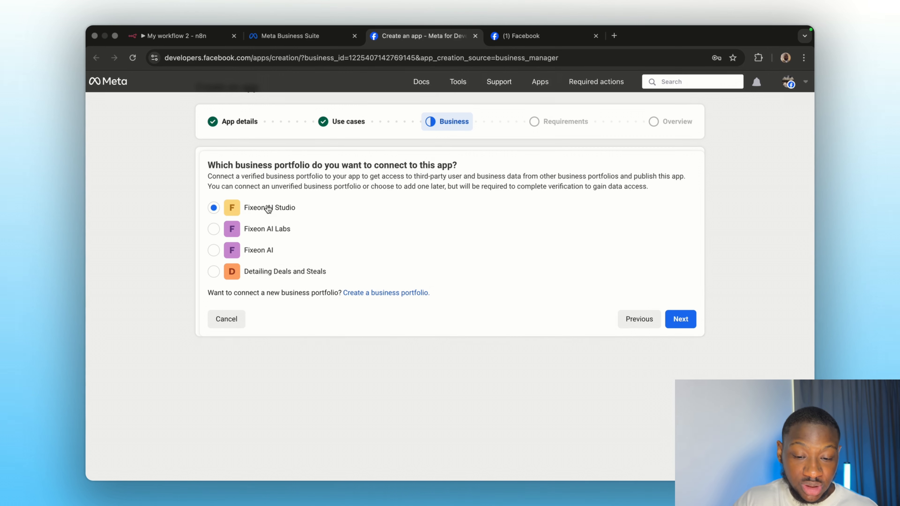
pyautogui.click(691, 326)
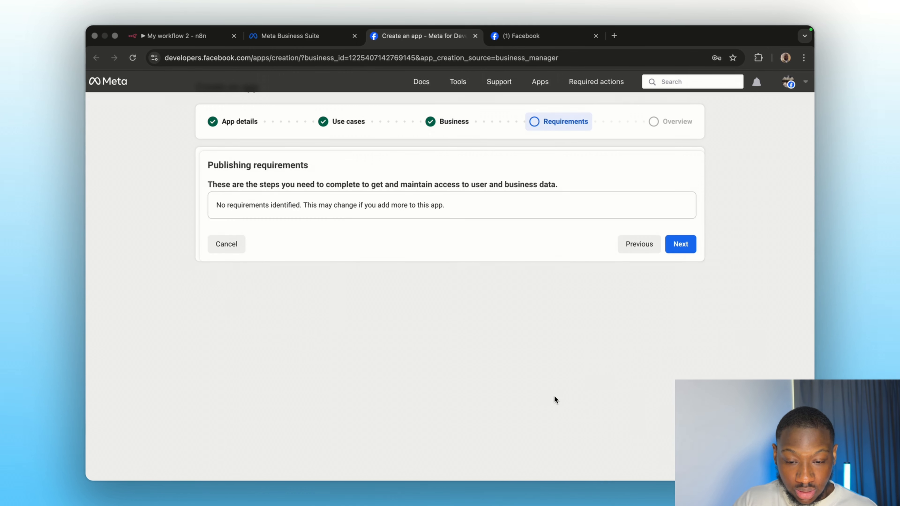
pyautogui.click(685, 244)
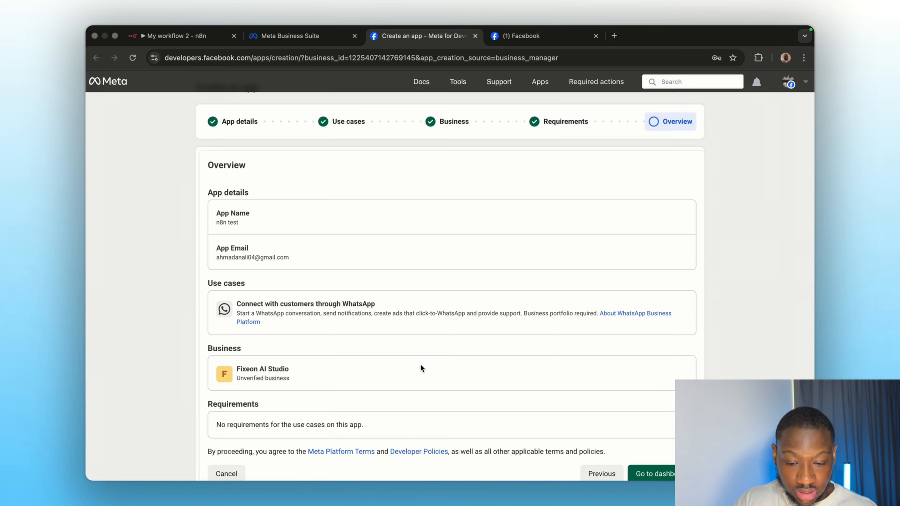
pyautogui.scroll(-1, 409, 366)
pyautogui.click(652, 452)
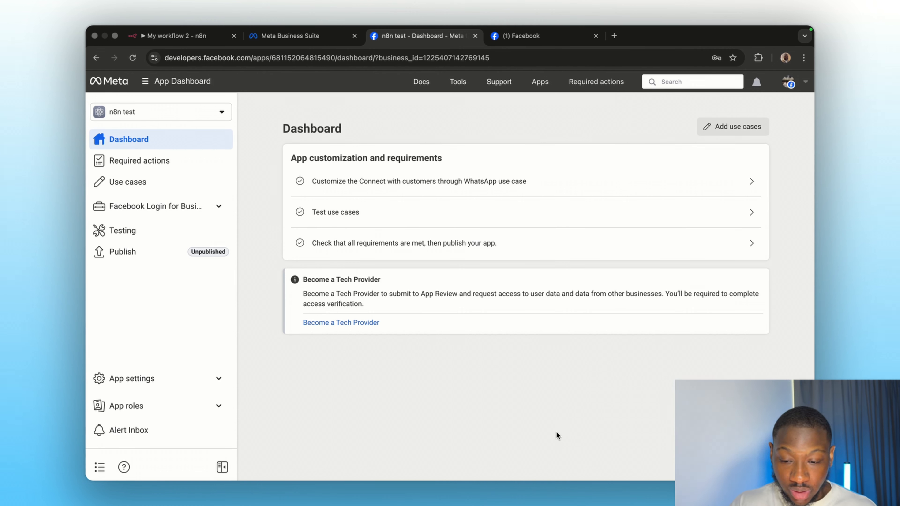
# Step: Customize the WhatsApp use case, open API Setup, and continue to get a test sending number
pyautogui.click(144, 188)
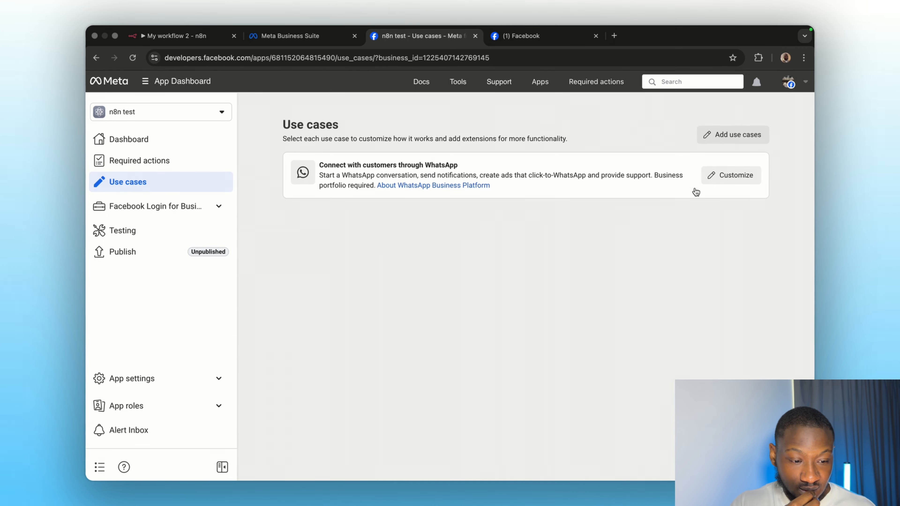
pyautogui.click(725, 175)
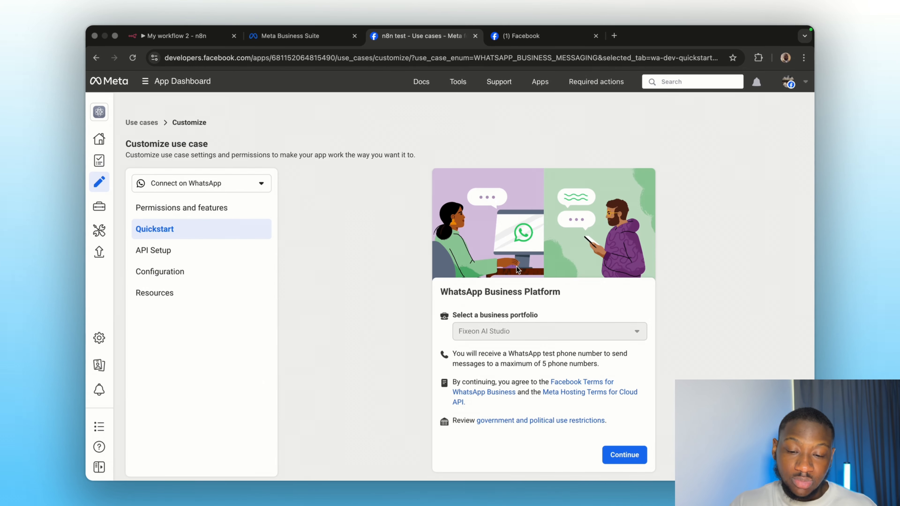
pyautogui.click(187, 252)
pyautogui.scroll(-1, 393, 243)
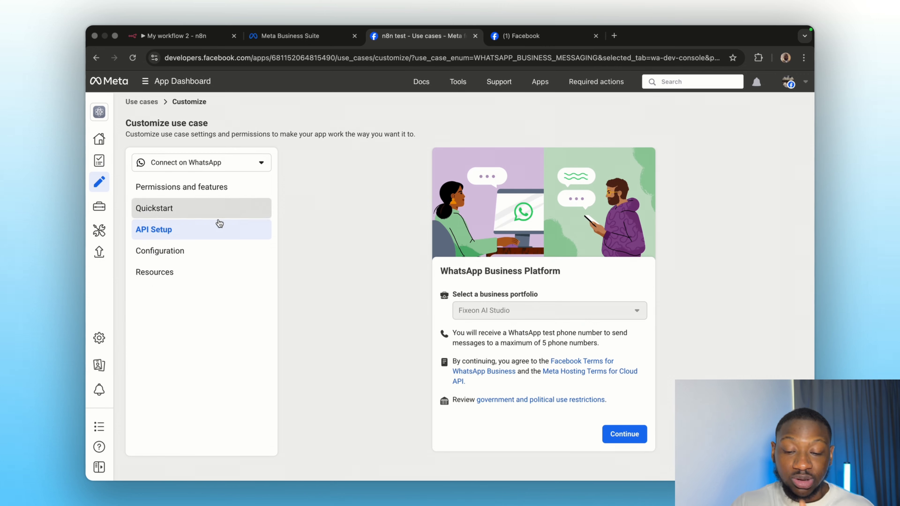
pyautogui.click(634, 430)
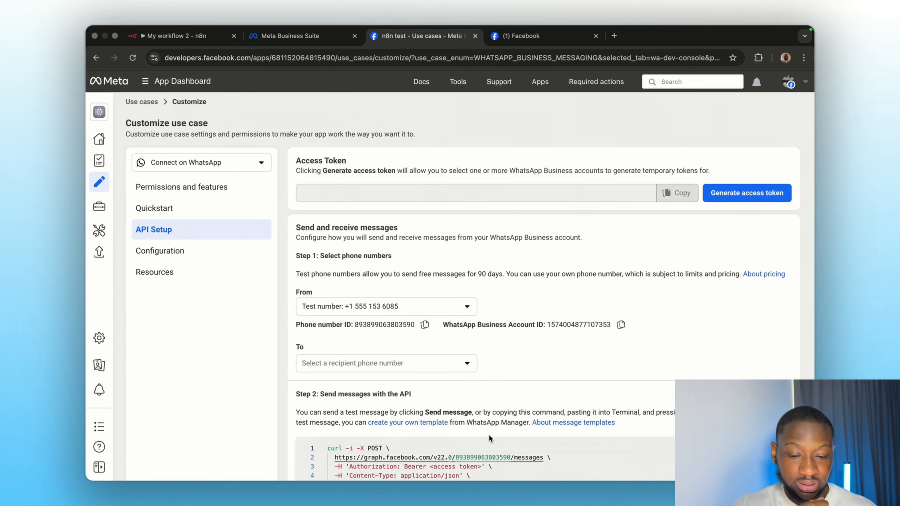
# Step: Generate a temporary access token, opting in all current and future WhatsApp accounts, and save
pyautogui.scroll(-2, 620, 283)
pyautogui.click(746, 142)
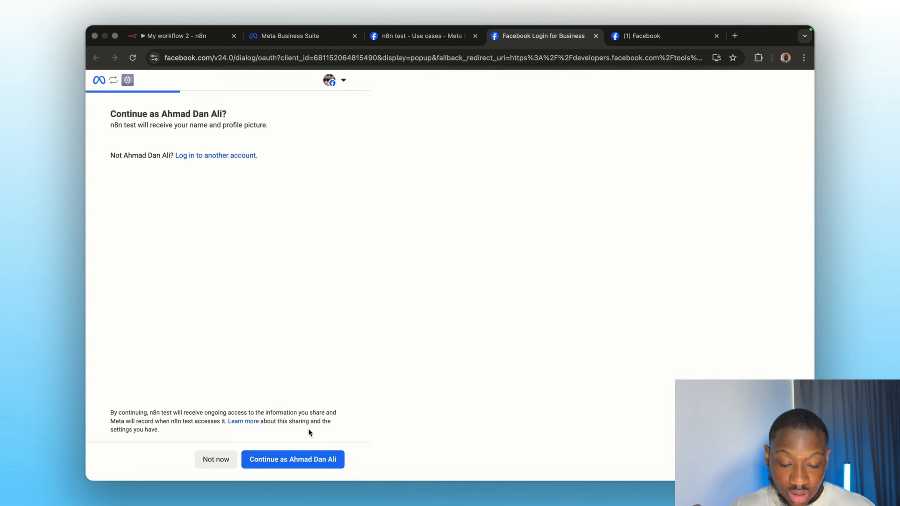
pyautogui.click(310, 455)
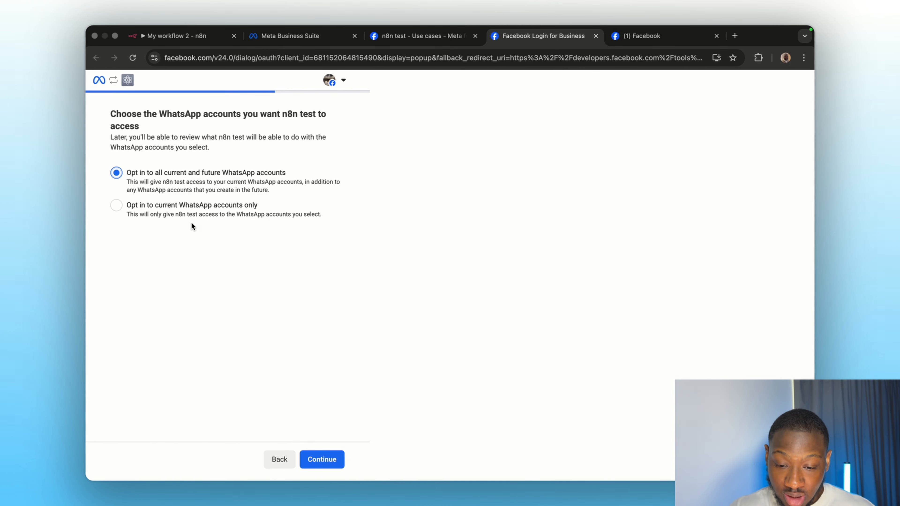
pyautogui.click(186, 214)
pyautogui.click(118, 173)
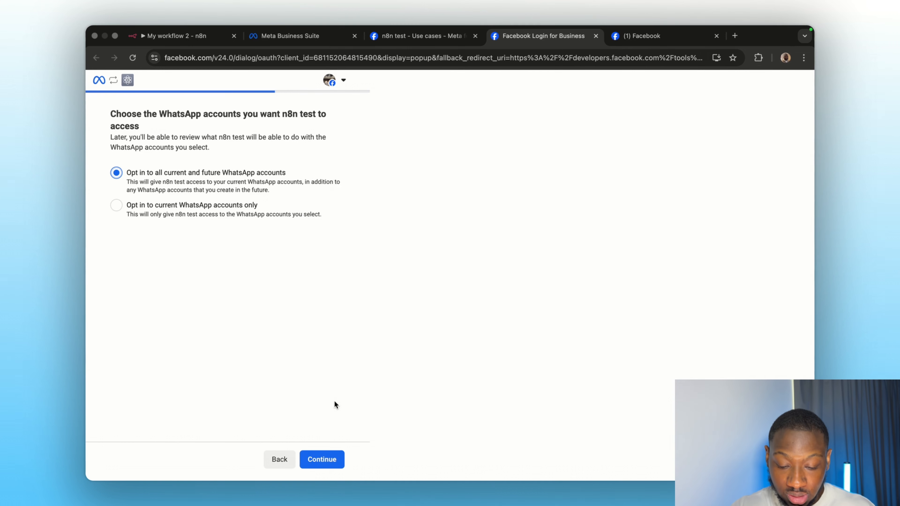
pyautogui.click(322, 460)
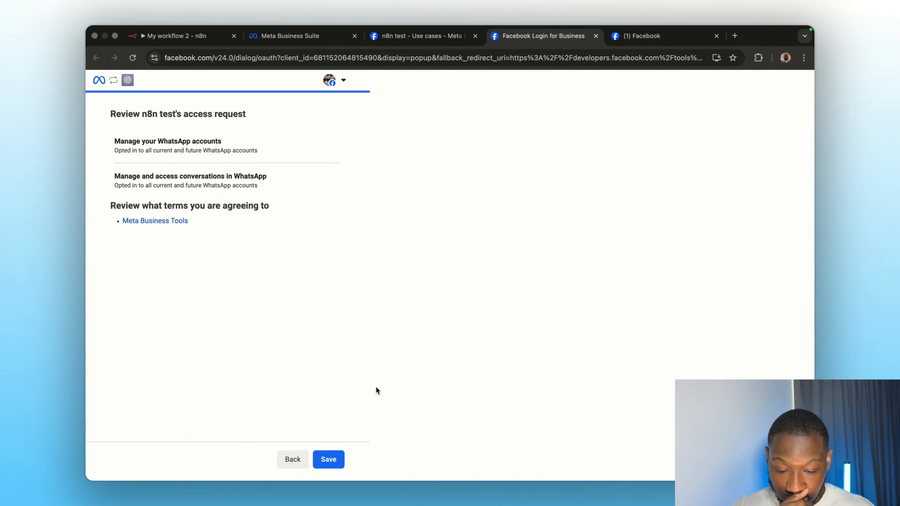
pyautogui.click(329, 460)
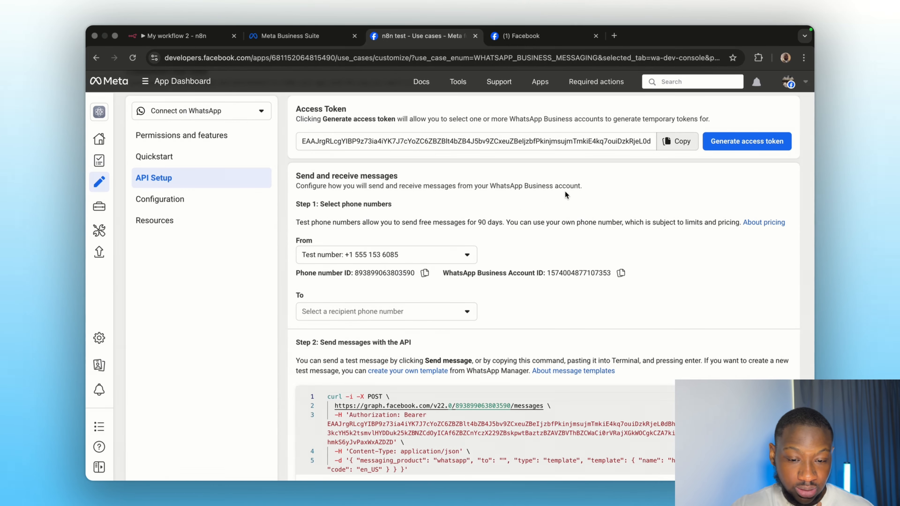
# Step: Review the sending numbers in the From list, then switch to the Meta Business Suite tab
pyautogui.scroll(-3, 408, 306)
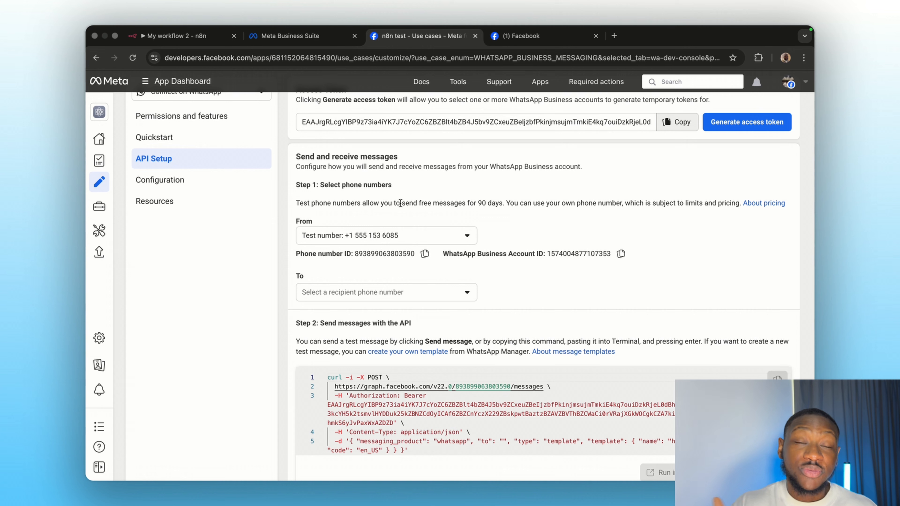
pyautogui.click(390, 237)
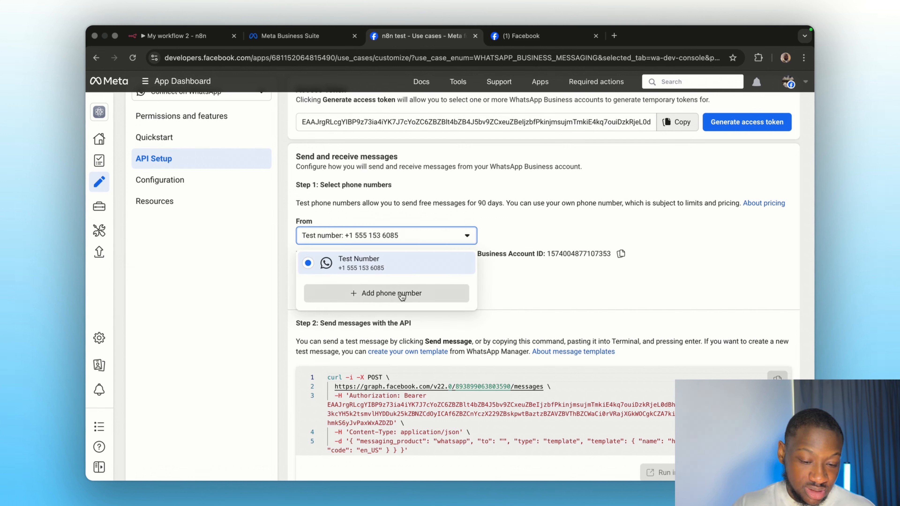
pyautogui.click(480, 194)
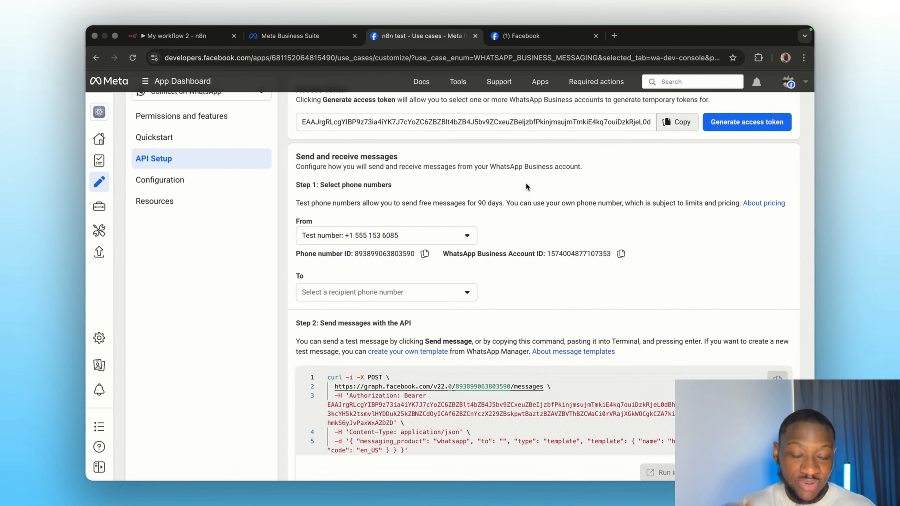
pyautogui.click(264, 37)
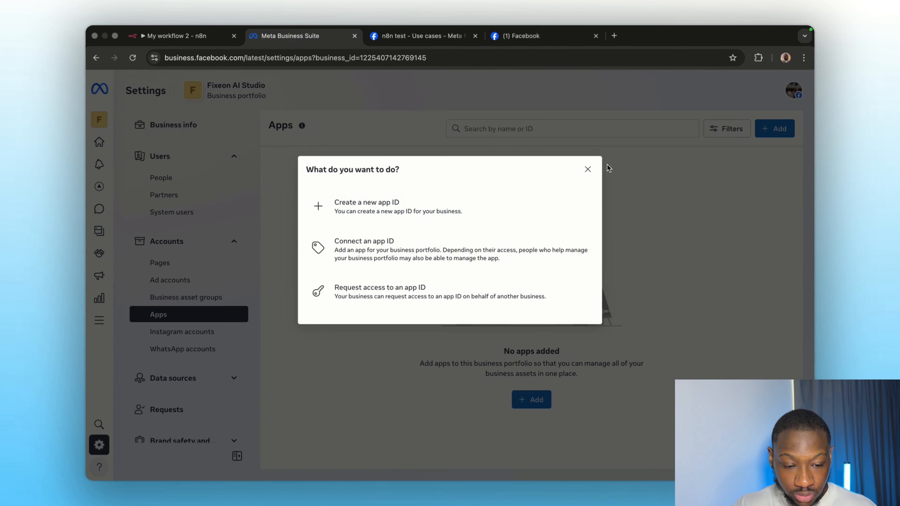
# Step: Dismiss the add-app dialog, view verification status in Security Centre, then return to the n8n test tab
pyautogui.click(587, 169)
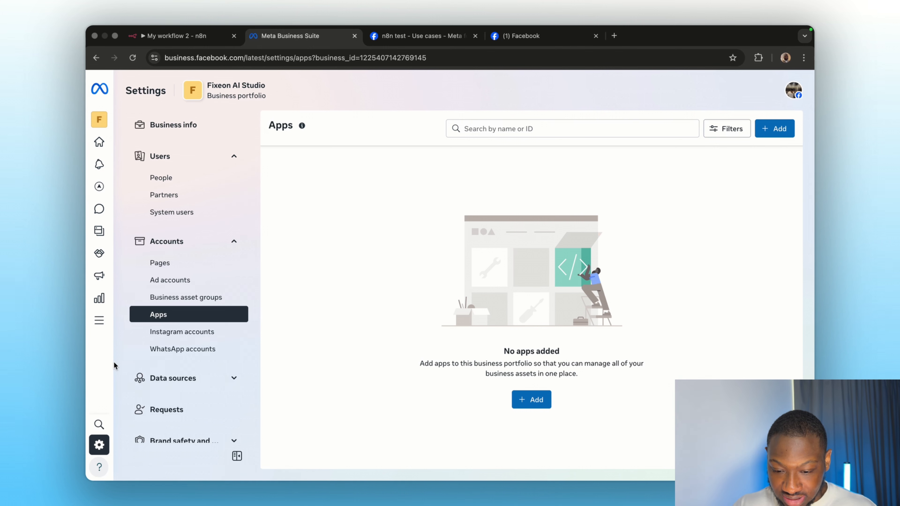
pyautogui.scroll(-8, 177, 279)
pyautogui.scroll(2, 176, 279)
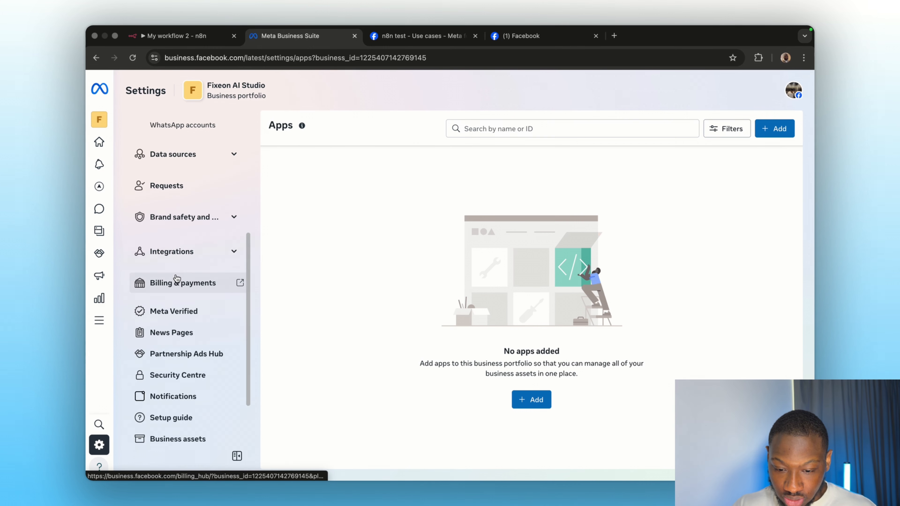
pyautogui.click(177, 375)
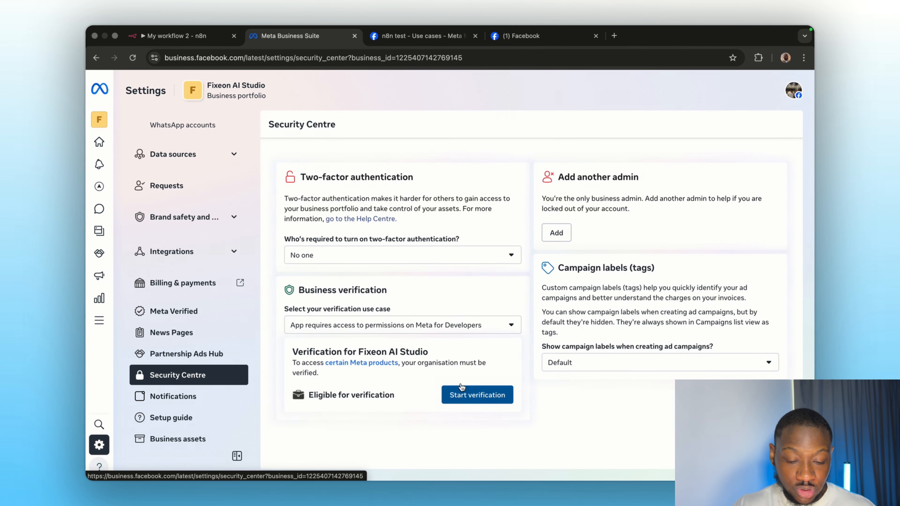
pyautogui.click(449, 39)
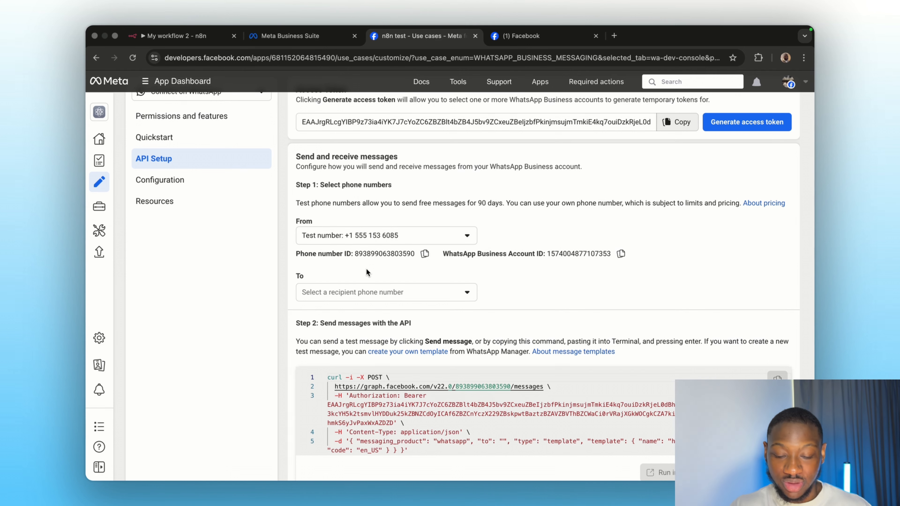
# Step: Add a new recipient number via Manage phone number list in the To options, choosing its country code
pyautogui.click(358, 292)
pyautogui.click(345, 330)
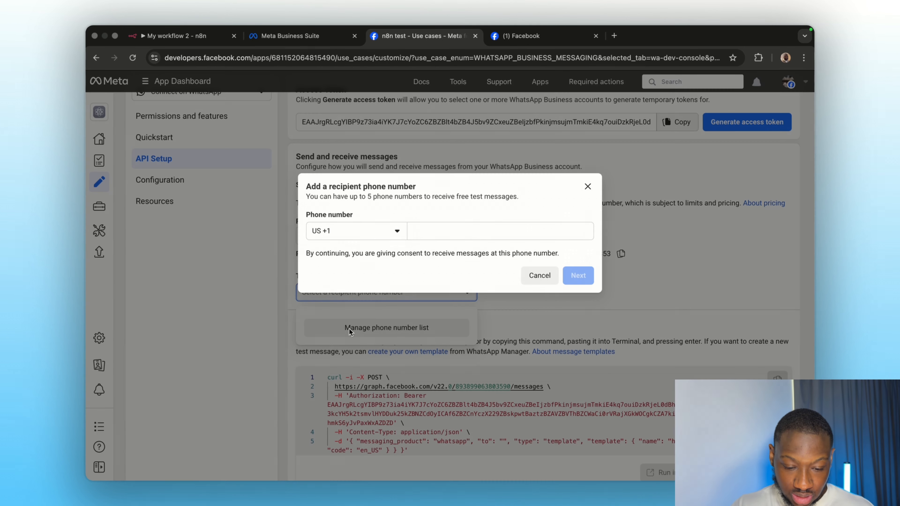
pyautogui.click(390, 237)
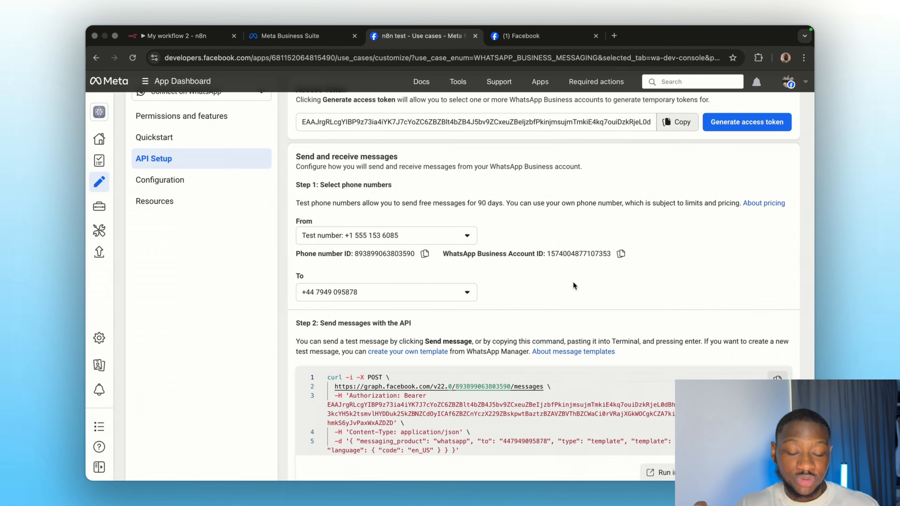
pyautogui.scroll(-3, 574, 285)
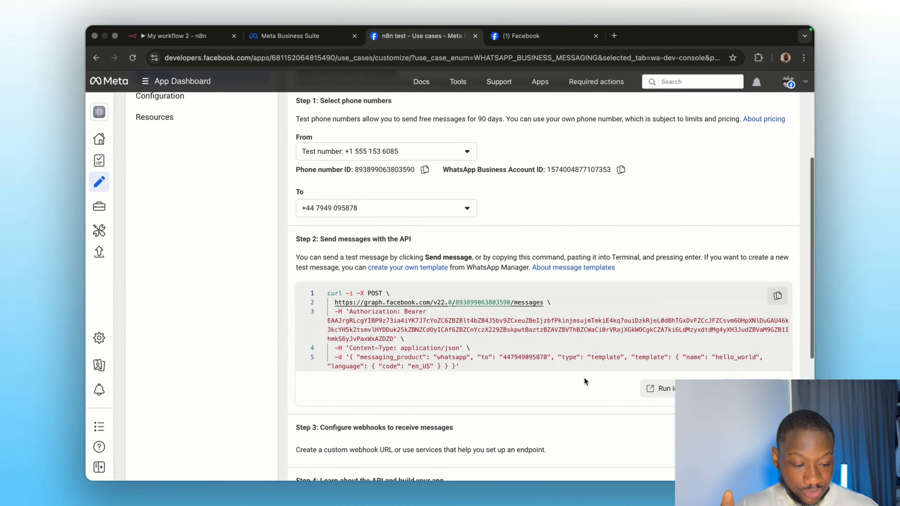
pyautogui.scroll(-5, 584, 377)
pyautogui.scroll(-1, 584, 379)
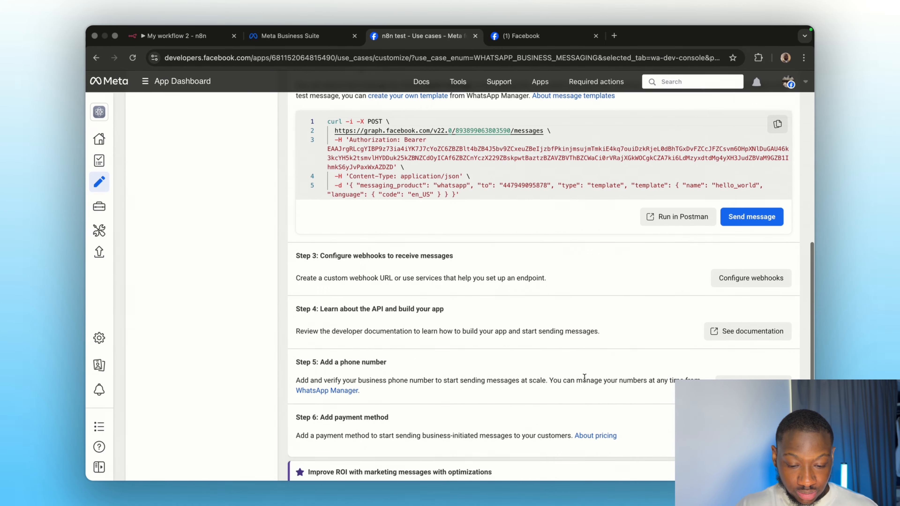
# Step: Copy the Meta app's App ID from its basic settings into n8n's Client ID field
pyautogui.click(99, 337)
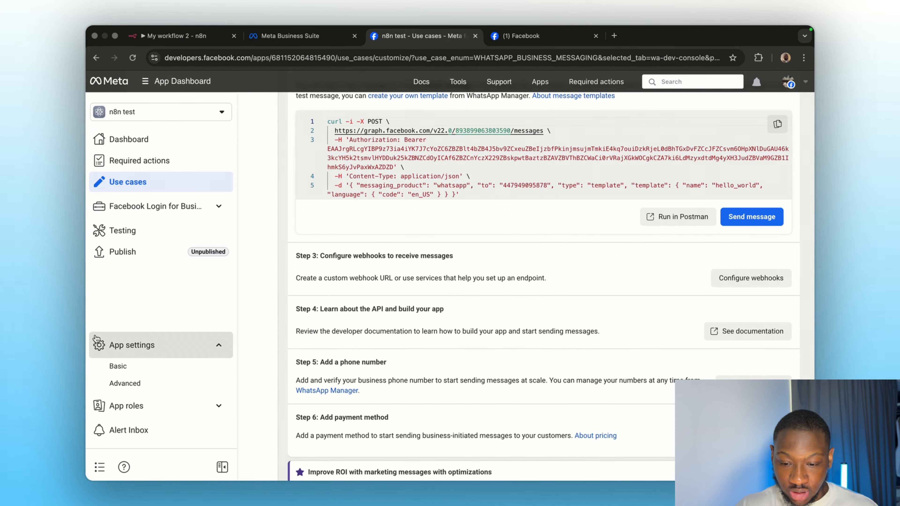
pyautogui.click(142, 365)
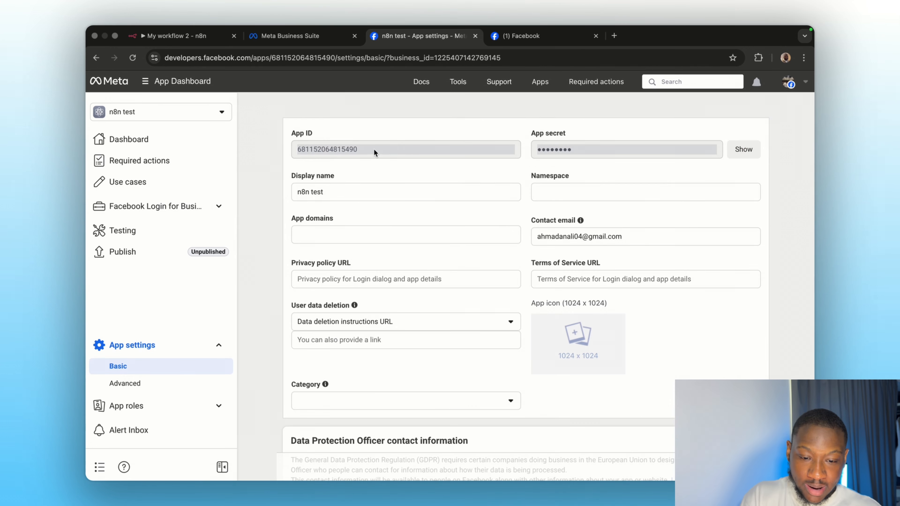
pyautogui.doubleClick(368, 148)
pyautogui.press('super+c')
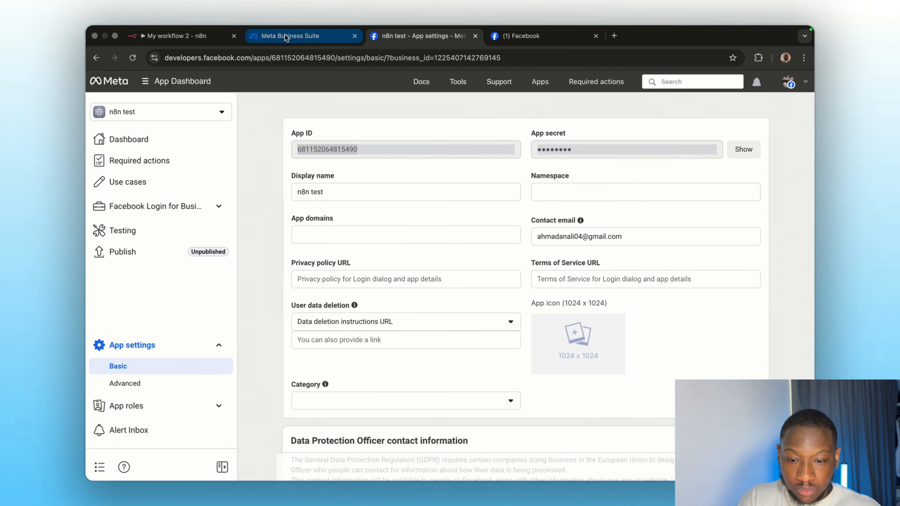
pyautogui.click(177, 35)
pyautogui.click(340, 222)
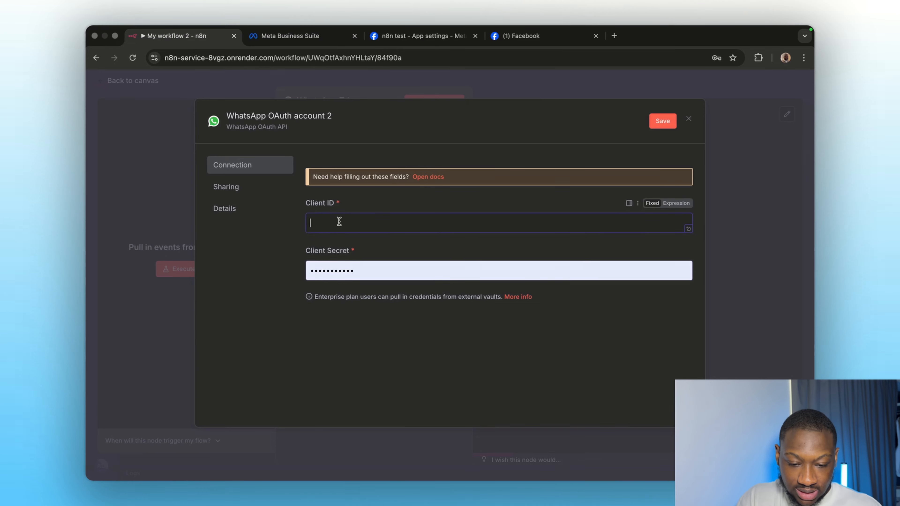
pyautogui.press('super+v')
# Step: Replace Client Secret with the Meta app secret and save the WhatsApp OAuth credential
pyautogui.click(395, 38)
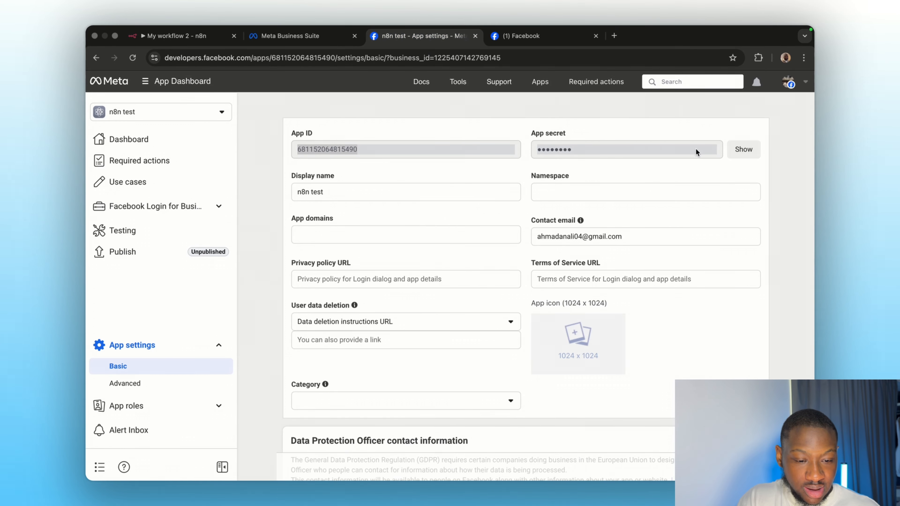
pyautogui.click(564, 163)
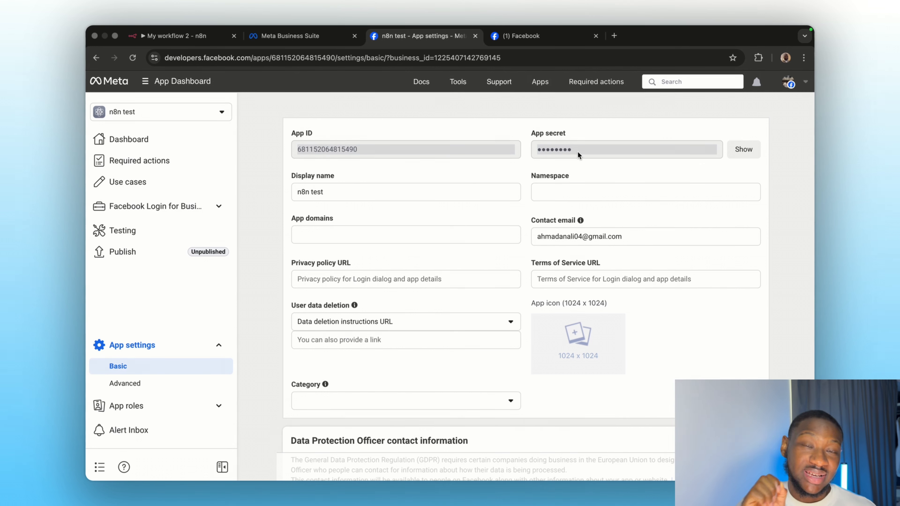
pyautogui.click(186, 37)
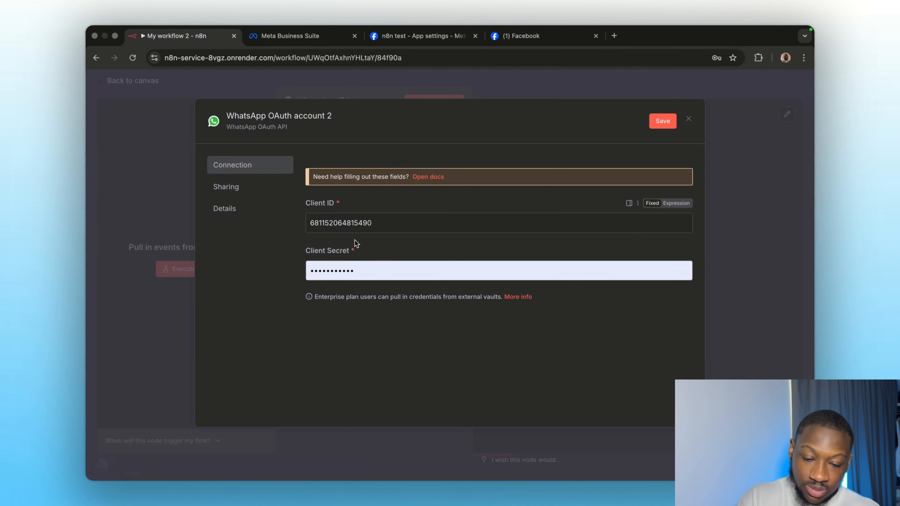
pyautogui.click(345, 270)
pyautogui.press('super+a')
pyautogui.press('BackSpace')
pyautogui.press('super+v')
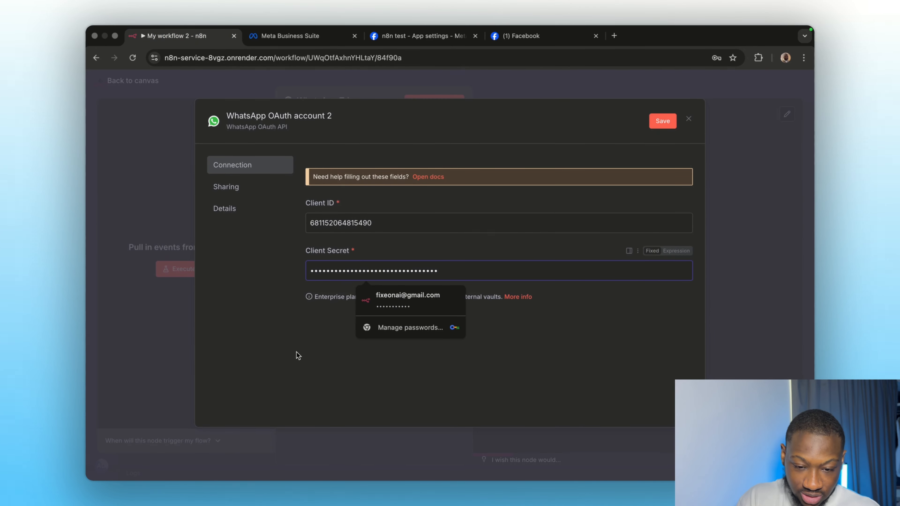
pyautogui.click(661, 121)
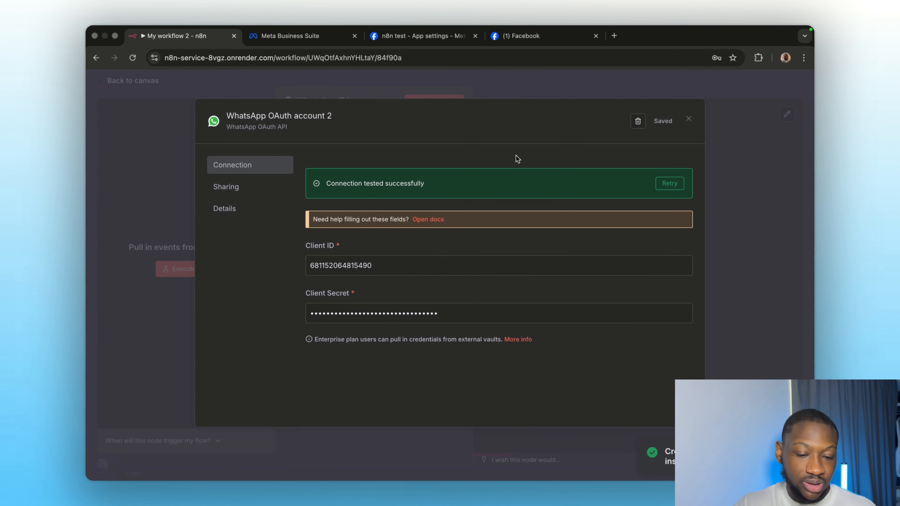
# Step: Execute the workflow, send 'hello' from WhatsApp, and check the trigger's captured message
pyautogui.click(689, 116)
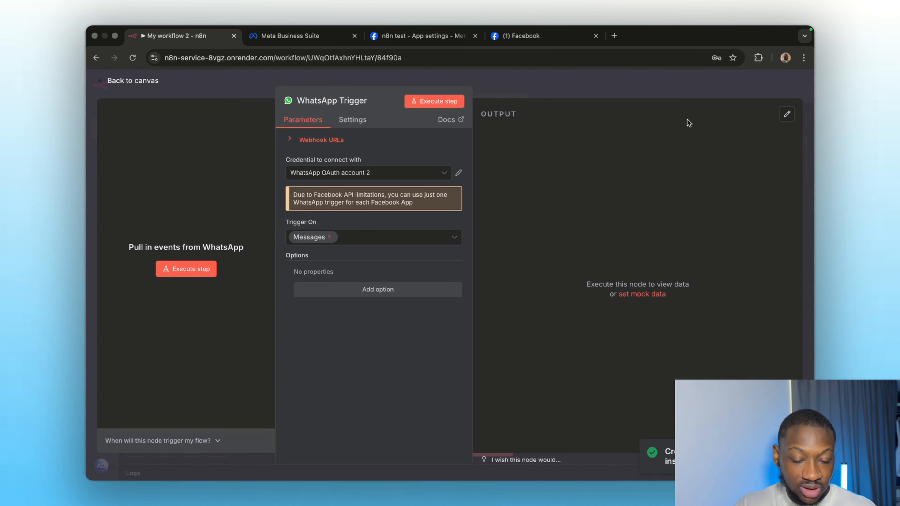
pyautogui.click(552, 91)
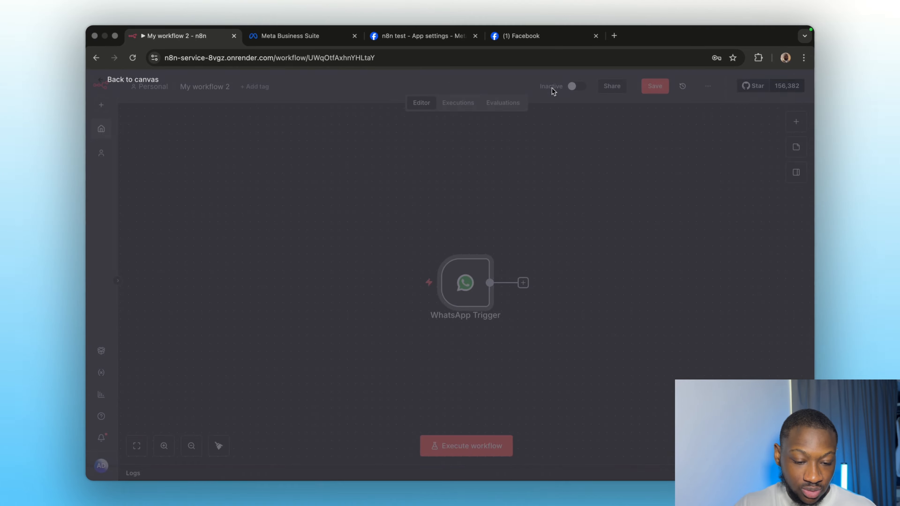
pyautogui.click(460, 446)
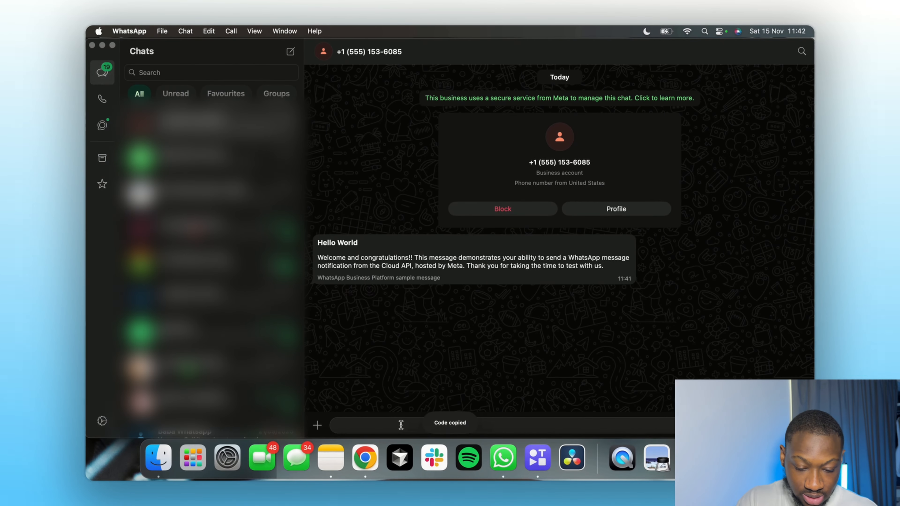
pyautogui.write('hello')
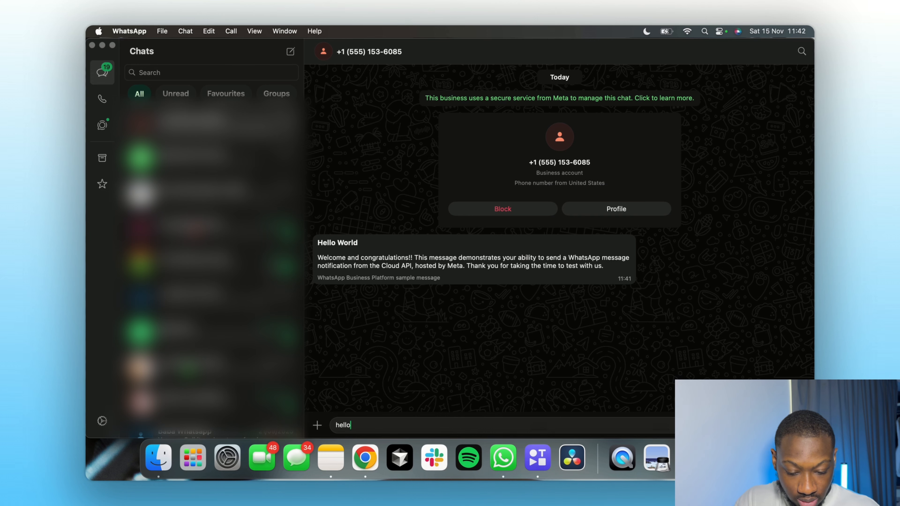
pyautogui.press('Return')
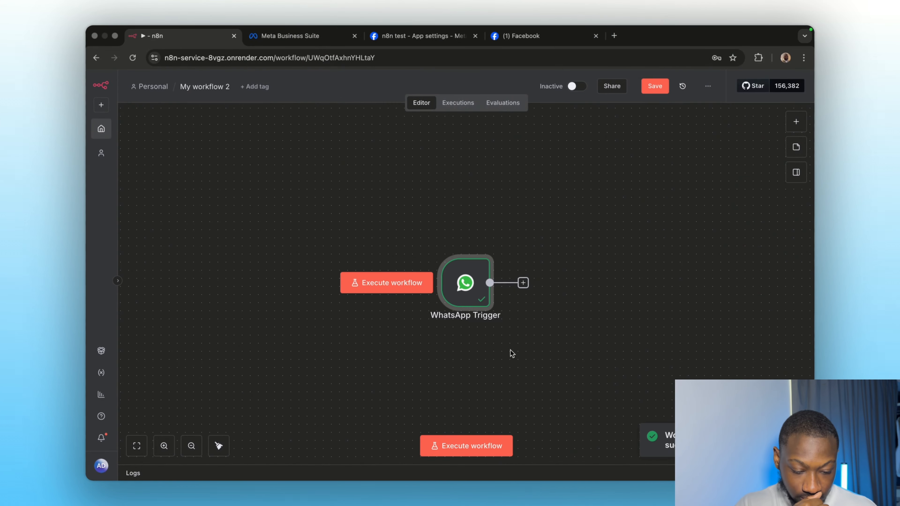
pyautogui.doubleClick(470, 300)
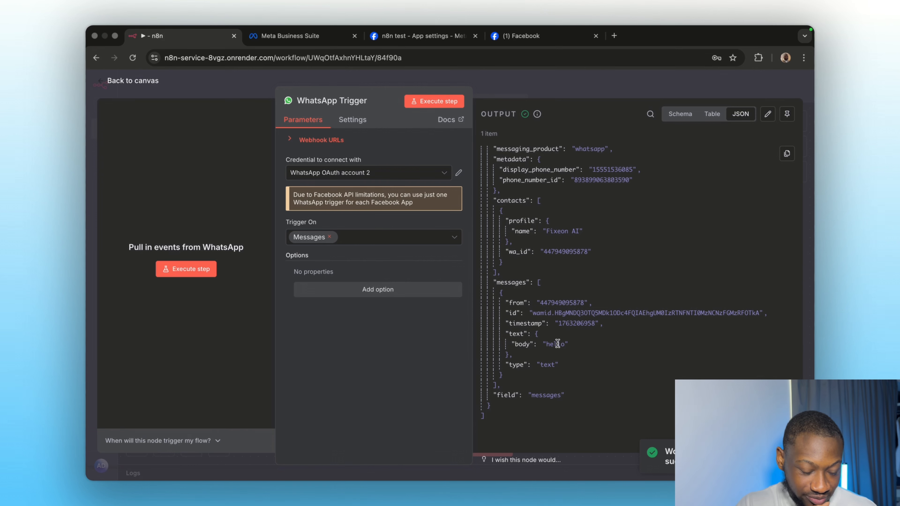
# Step: Search 'ai agent' and connect an AI Agent node after the WhatsApp Trigger
pyautogui.click(563, 84)
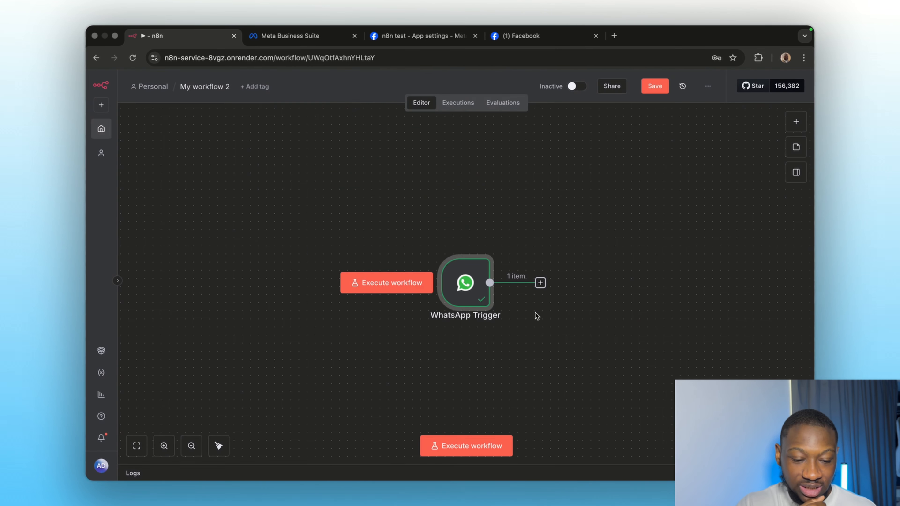
pyautogui.hscroll(4, 528, 332)
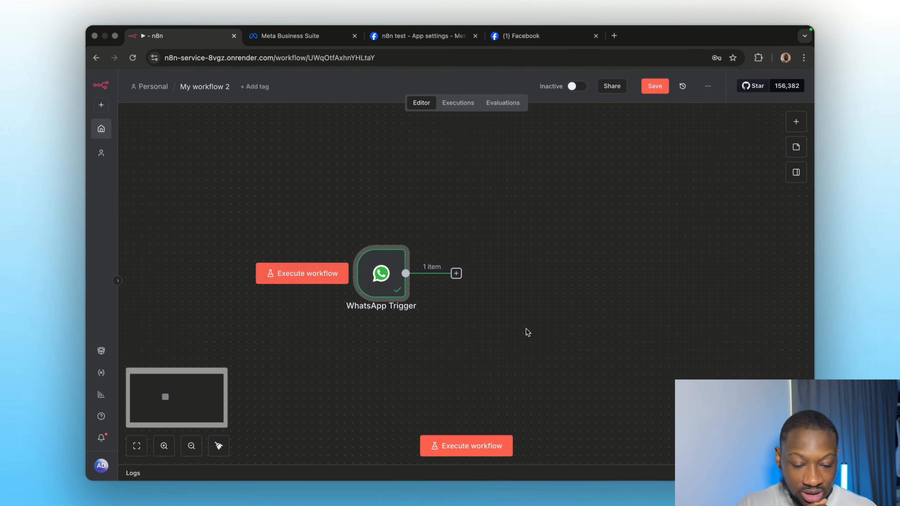
pyautogui.click(456, 273)
pyautogui.write('ai agent')
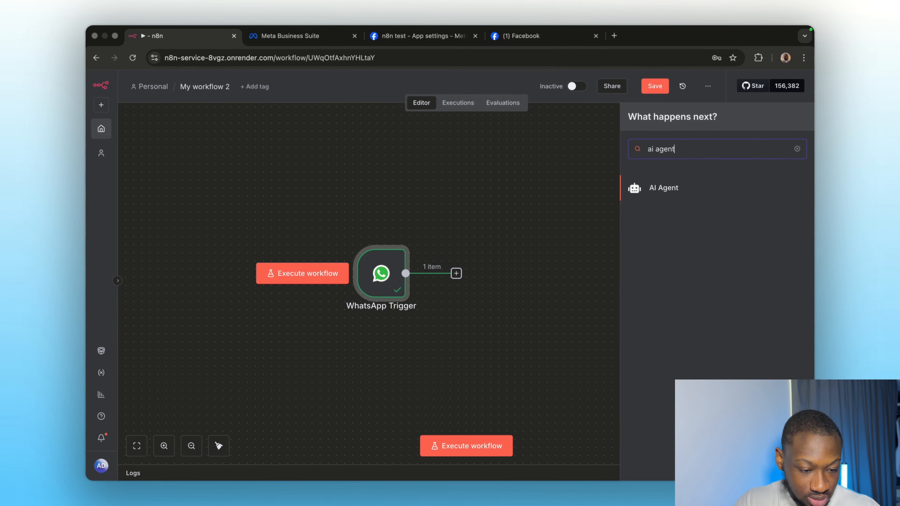
pyautogui.click(660, 191)
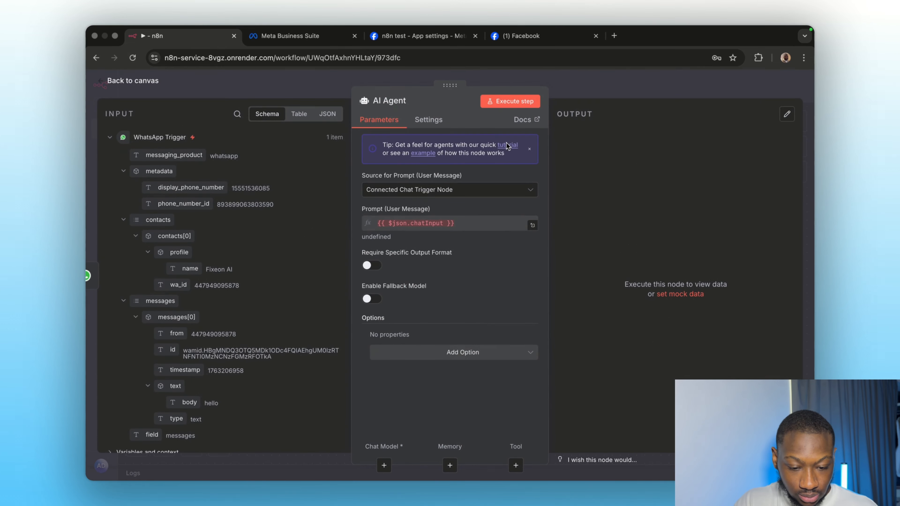
pyautogui.click(418, 191)
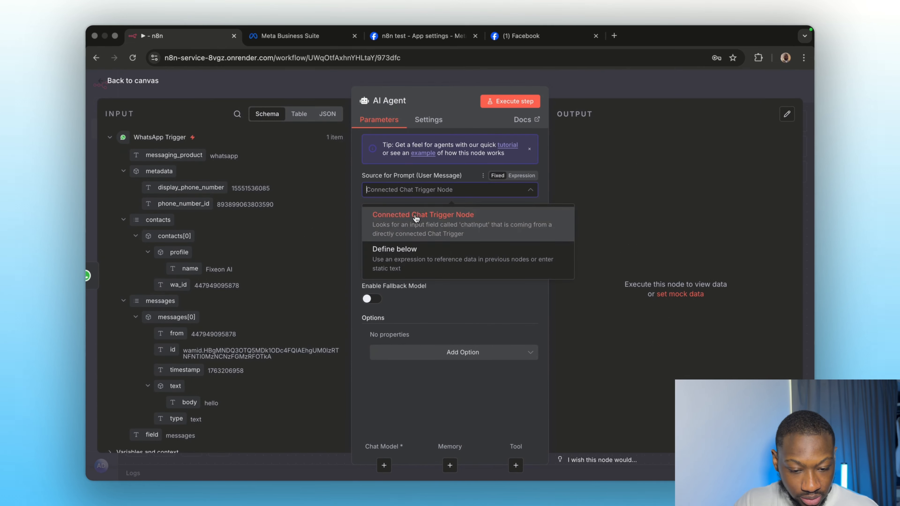
# Step: Define the AI Agent prompt as 'Reply to the user' plus the messages[0].text.body expression
pyautogui.click(404, 254)
pyautogui.write('Reply to the user')
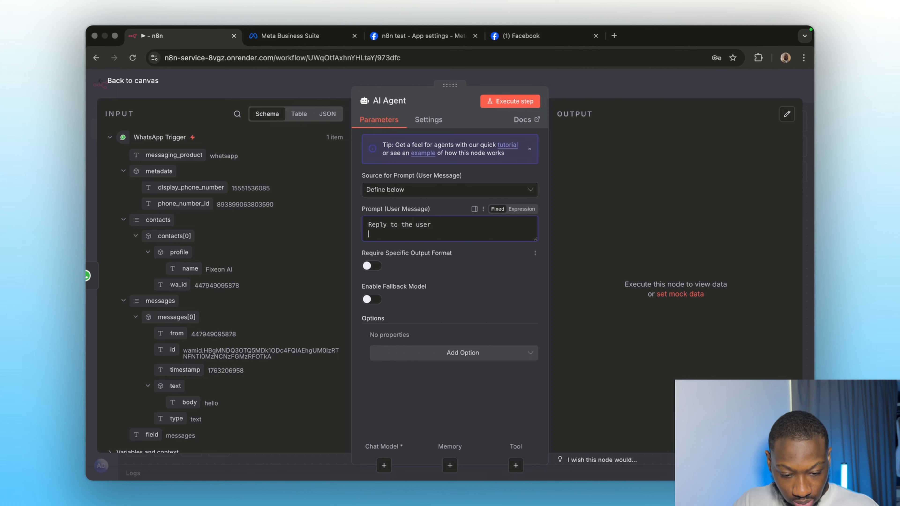
pyautogui.press('Return')
pyautogui.write("Here's the")
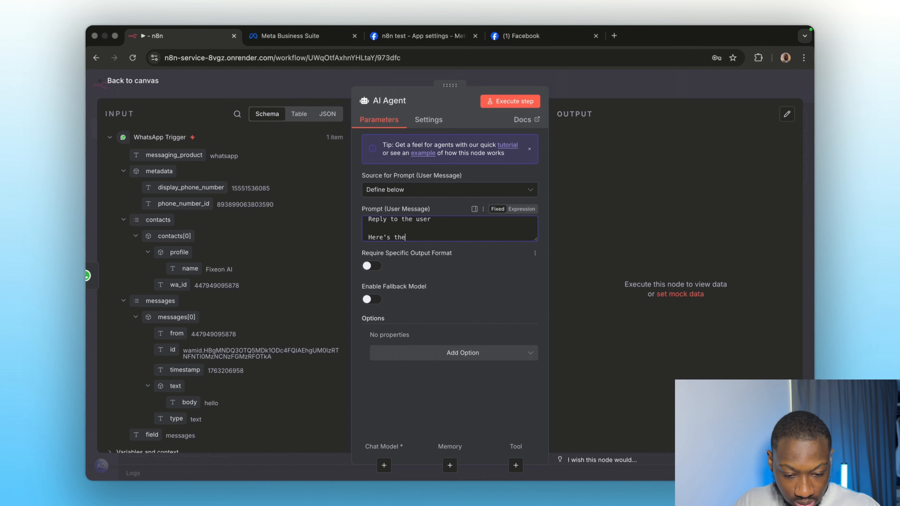
pyautogui.write(' user')
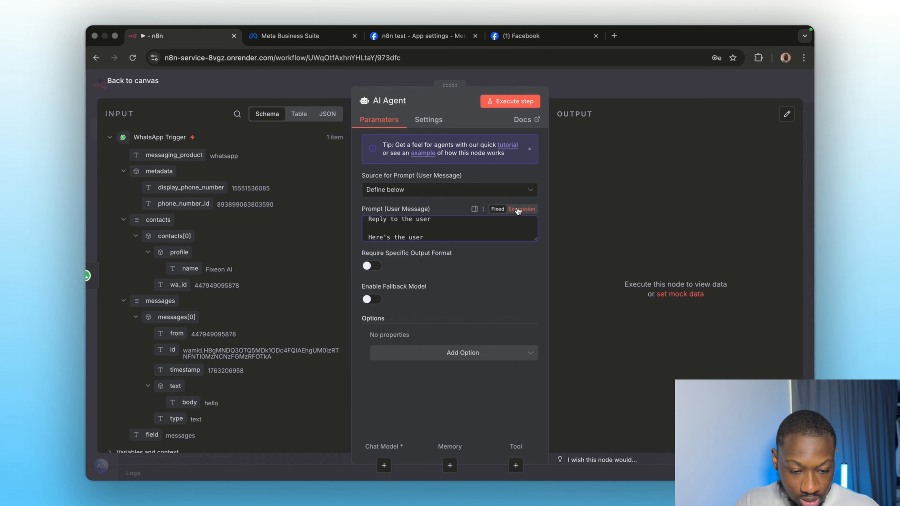
pyautogui.click(522, 208)
pyautogui.click(532, 246)
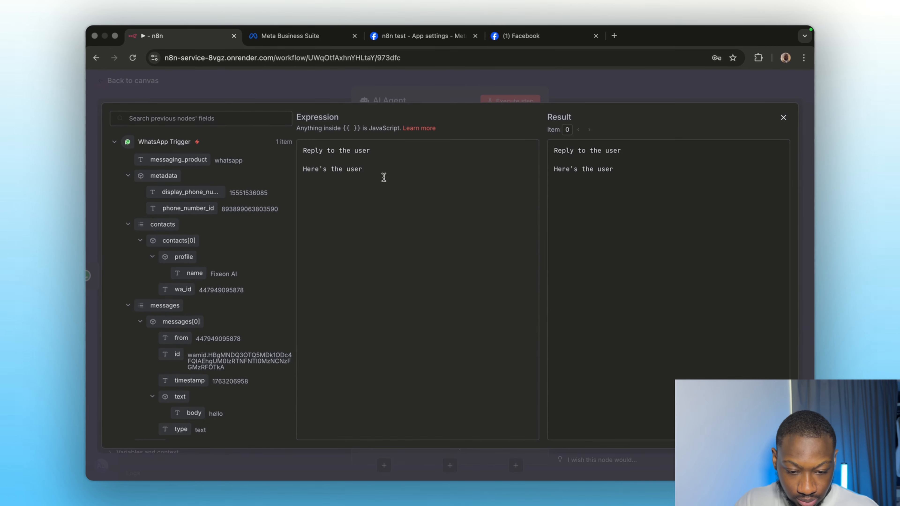
pyautogui.write('mes')
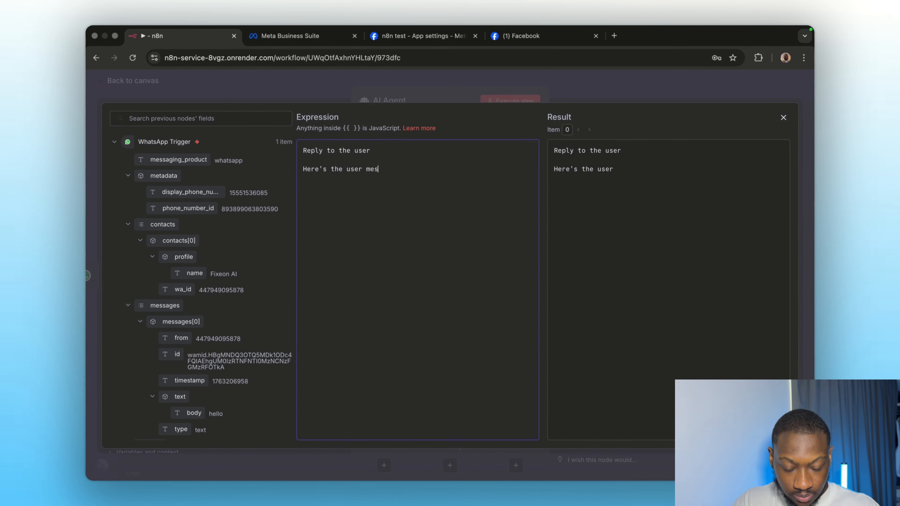
pyautogui.write('sage:')
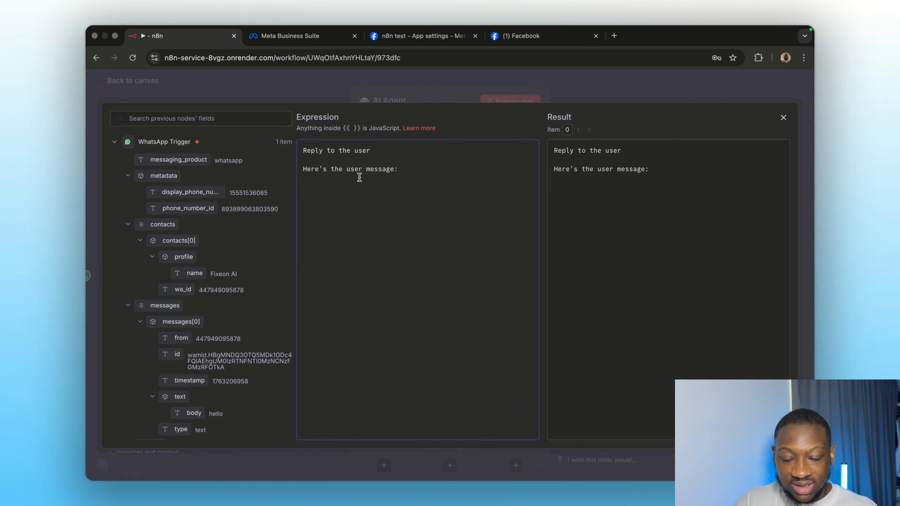
pyautogui.press('Return')
pyautogui.scroll(-3, 225, 307)
pyautogui.moveTo(185, 355); pyautogui.dragTo(336, 201)
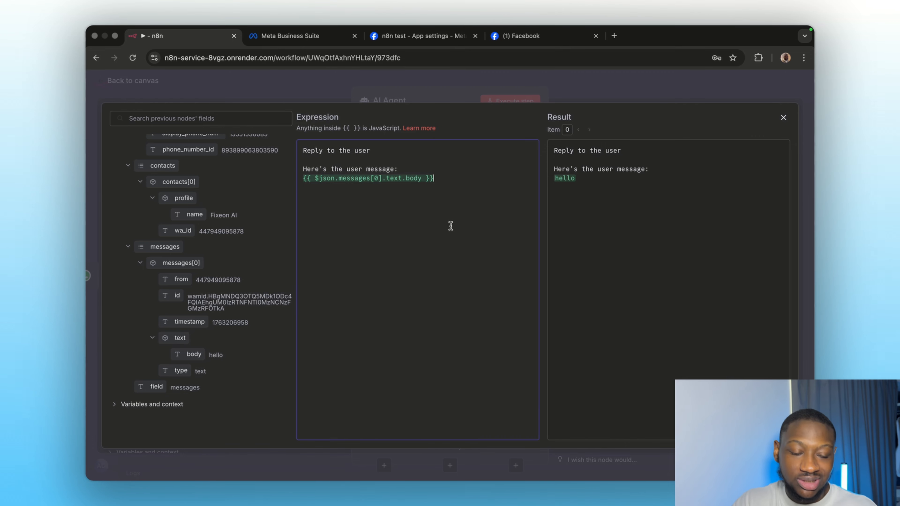
pyautogui.click(637, 97)
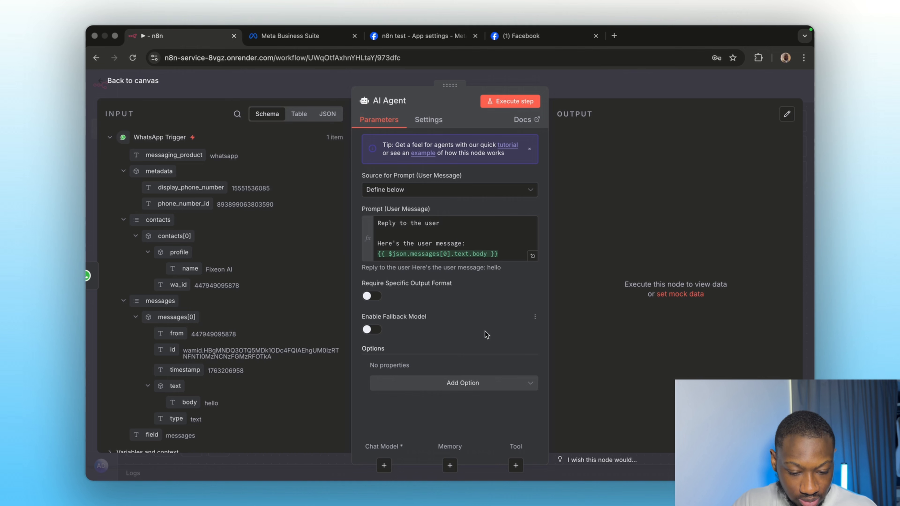
pyautogui.click(582, 87)
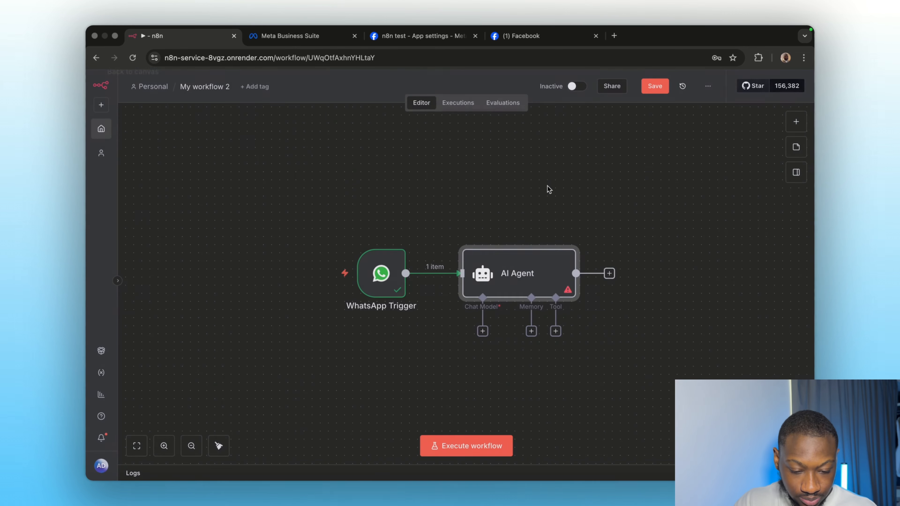
# Step: Attach an OpenRouter Chat Model to the AI Agent
pyautogui.click(483, 331)
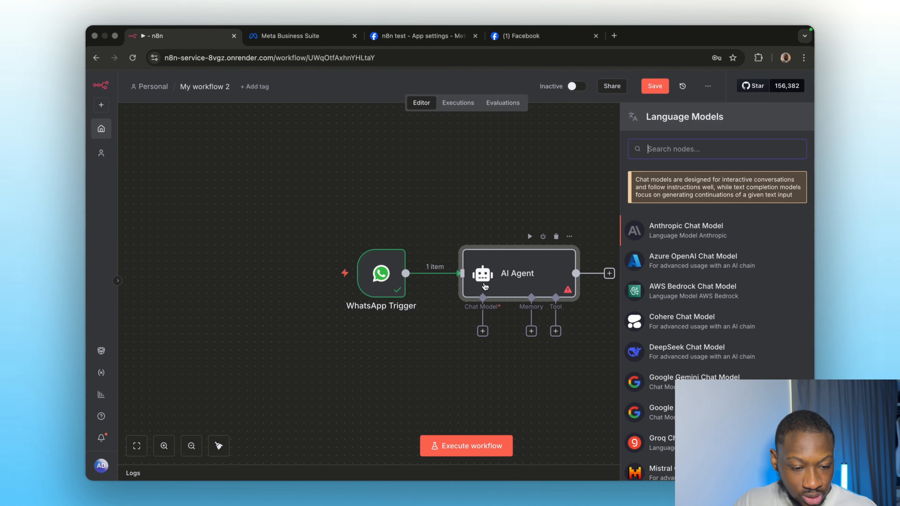
pyautogui.write('open')
pyautogui.press('Down')
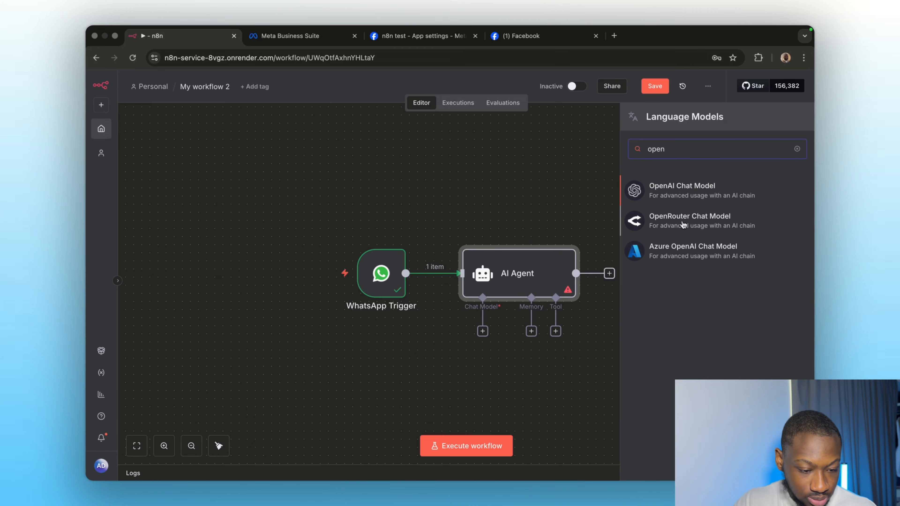
pyautogui.press('Return')
# Step: Load the OpenRouter website in a new browser tab
pyautogui.press('super+t')
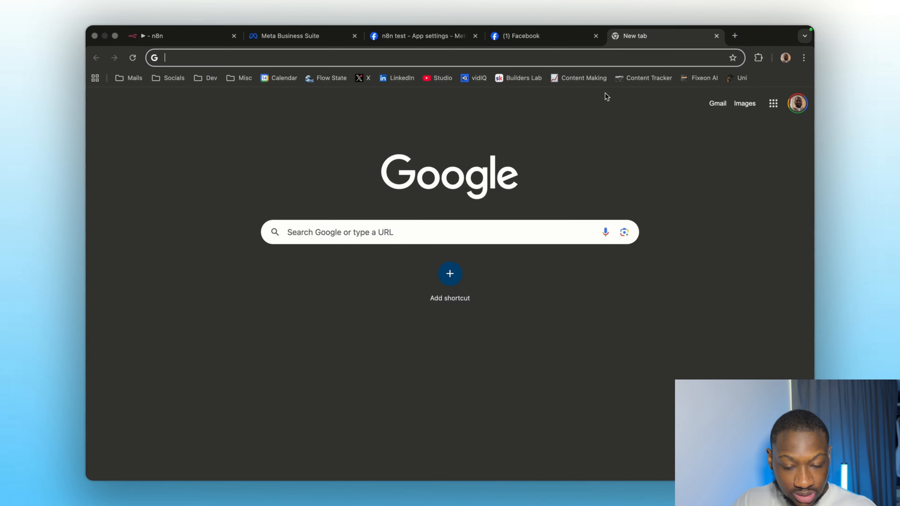
pyautogui.write('oepn')
pyautogui.press('BackSpace')
pyautogui.press('BackSpace')
pyautogui.press('BackSpace')
pyautogui.press('BackSpace')
pyautogui.write('open')
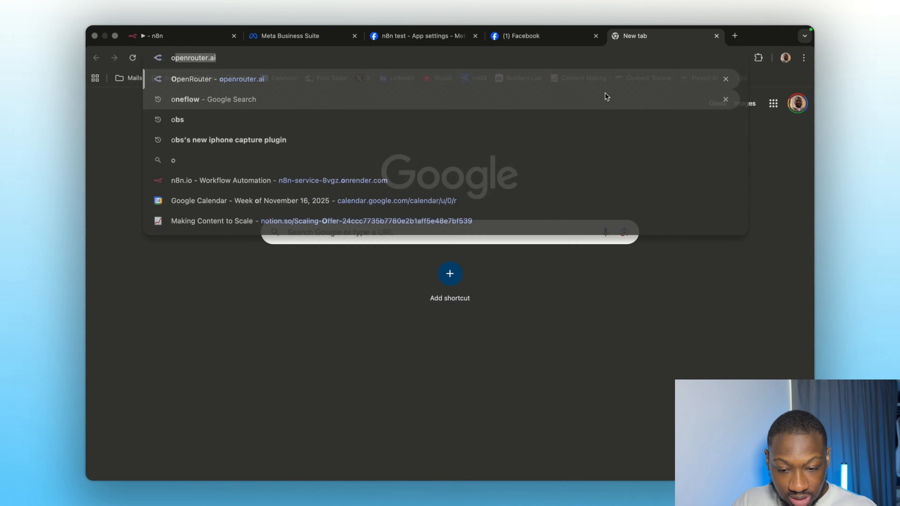
pyautogui.press('Return')
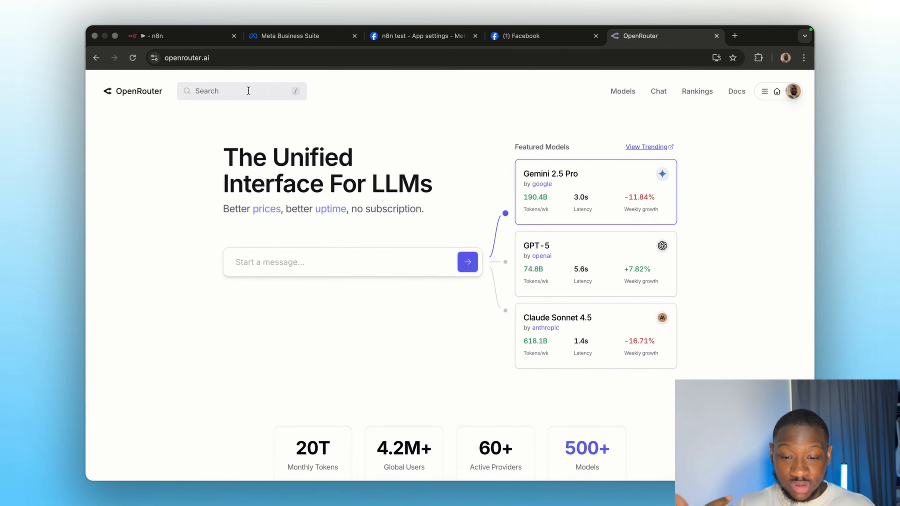
# Step: Look up MoonshotAI: Kimi K2 Thinking via a 'kimi' search, then return home
pyautogui.click(237, 91)
pyautogui.write('kimi')
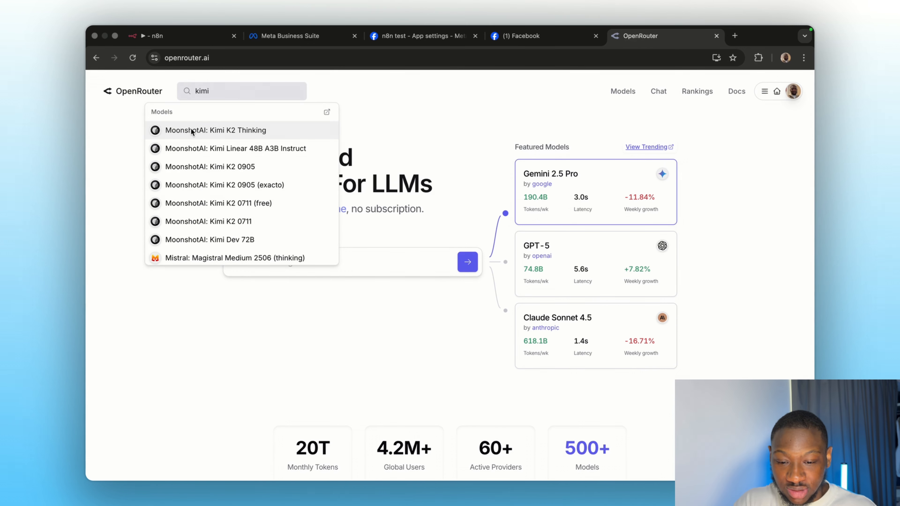
pyautogui.click(191, 130)
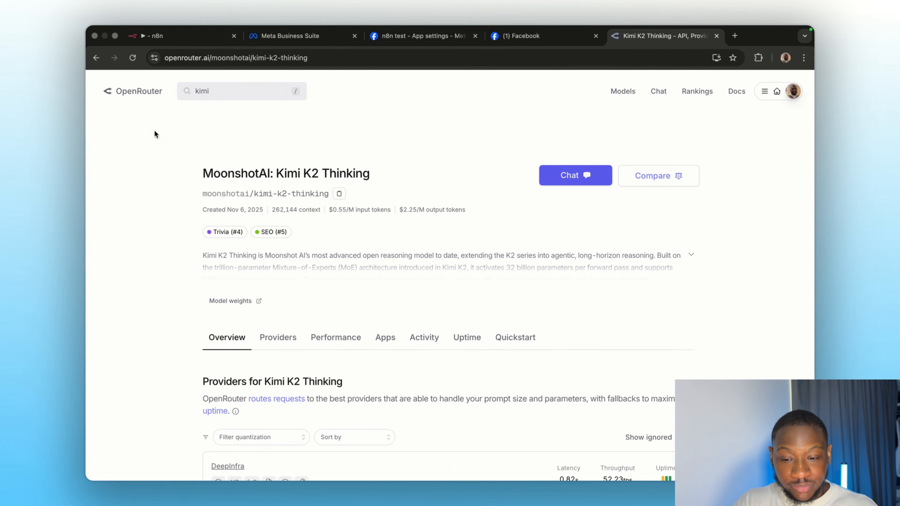
pyautogui.click(136, 93)
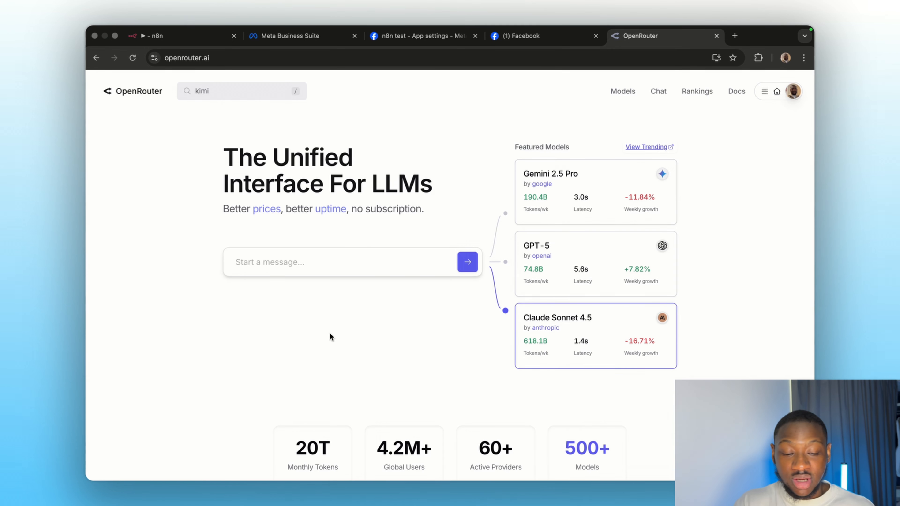
# Step: Select openai/gpt-5.1-chat as the OpenRouter Chat Model's model
pyautogui.click(184, 43)
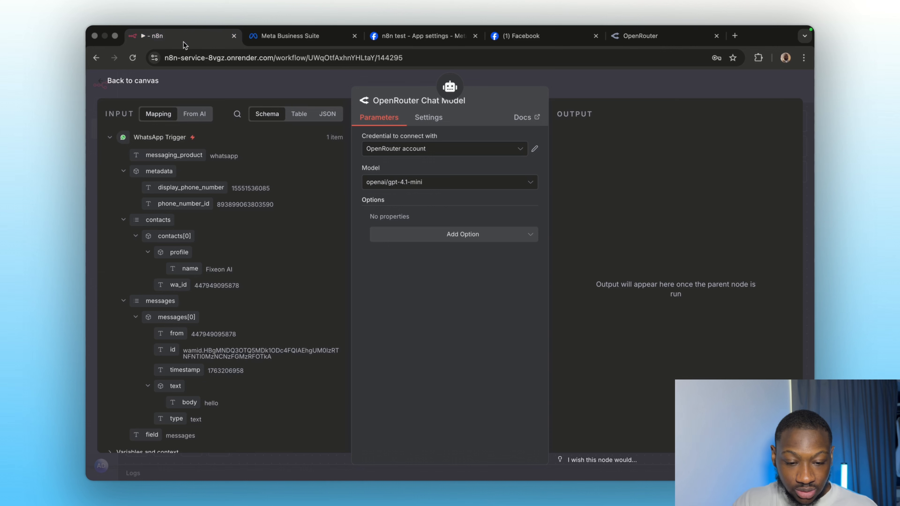
pyautogui.click(454, 182)
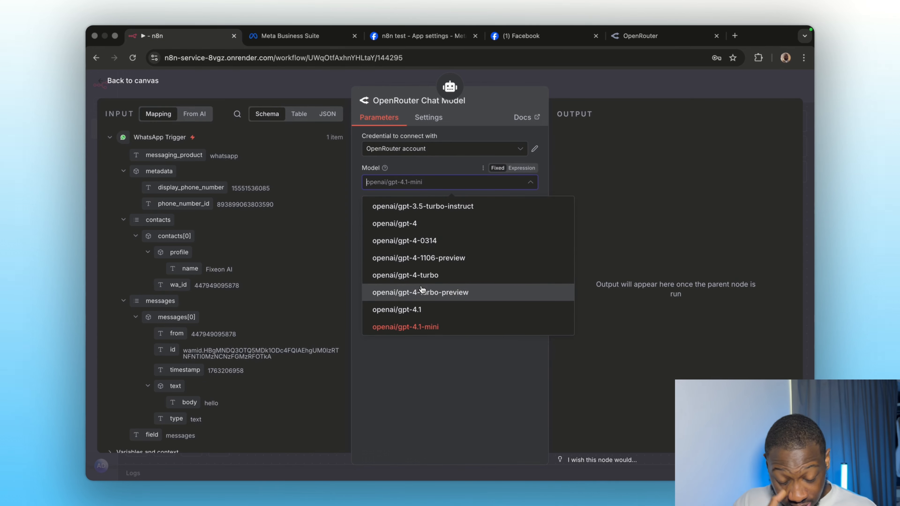
pyautogui.scroll(-12, 423, 291)
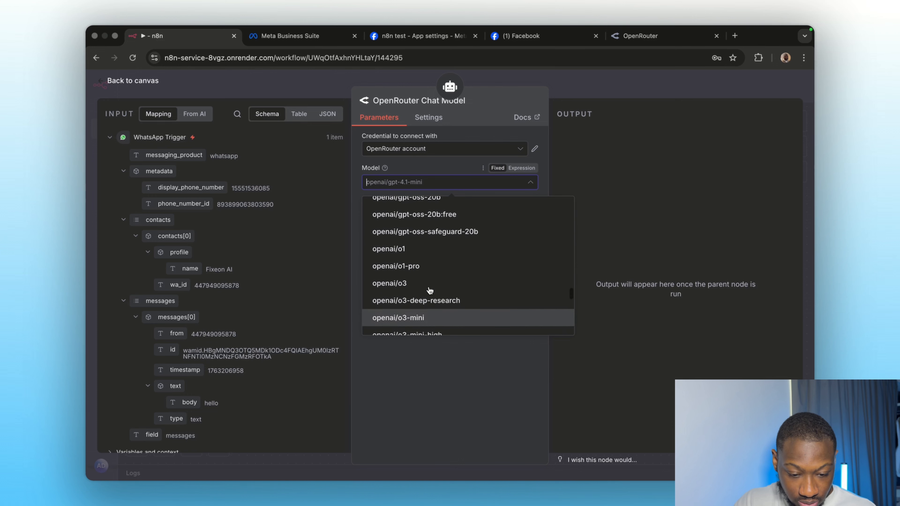
pyautogui.scroll(5, 429, 290)
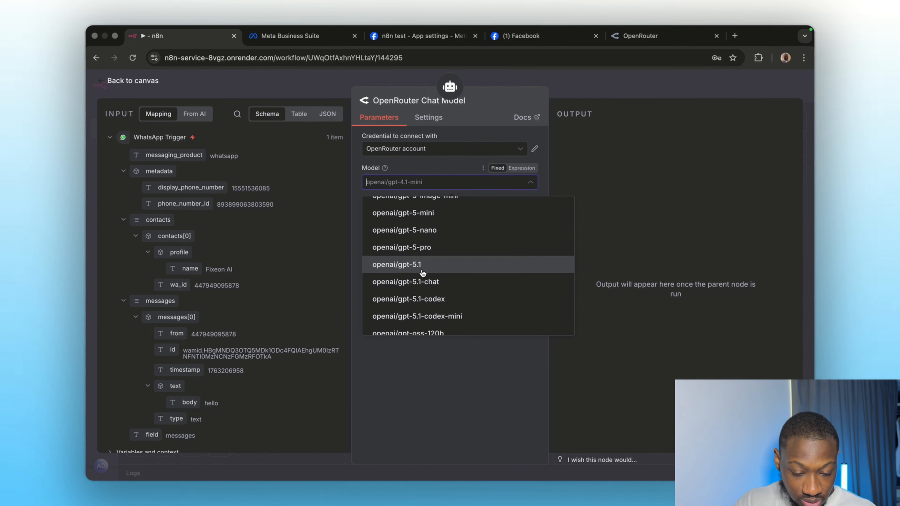
pyautogui.click(424, 282)
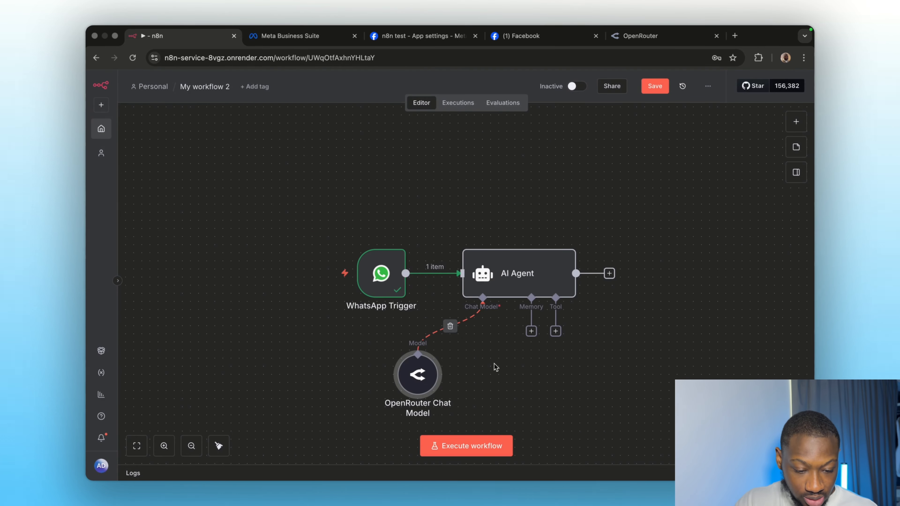
# Step: Add Simple Memory keyed on {{ $json.messages[0].from }} with context window length 10
pyautogui.click(530, 331)
pyautogui.click(675, 204)
pyautogui.click(449, 152)
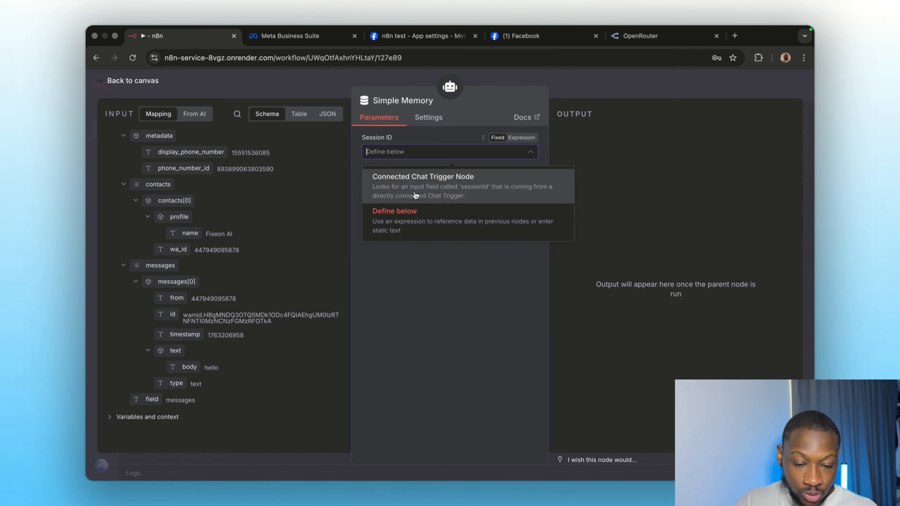
pyautogui.click(425, 233)
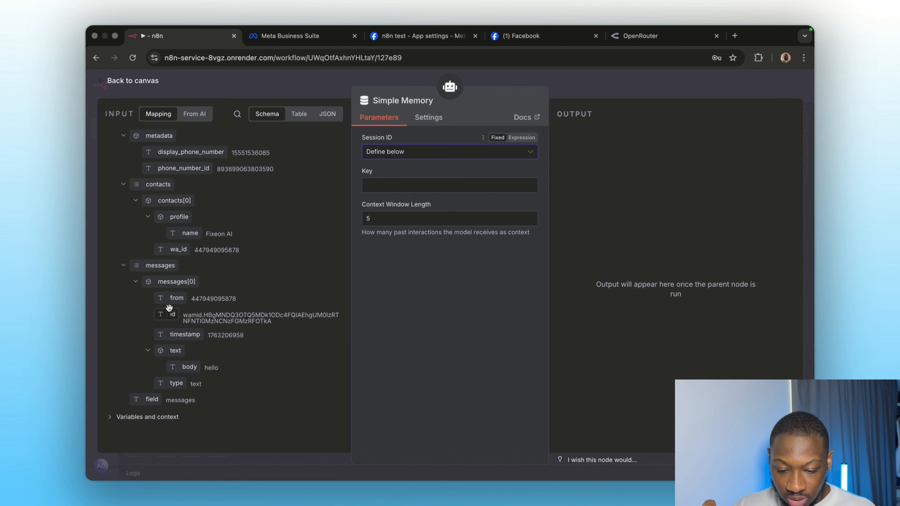
pyautogui.moveTo(176, 298); pyautogui.dragTo(375, 185)
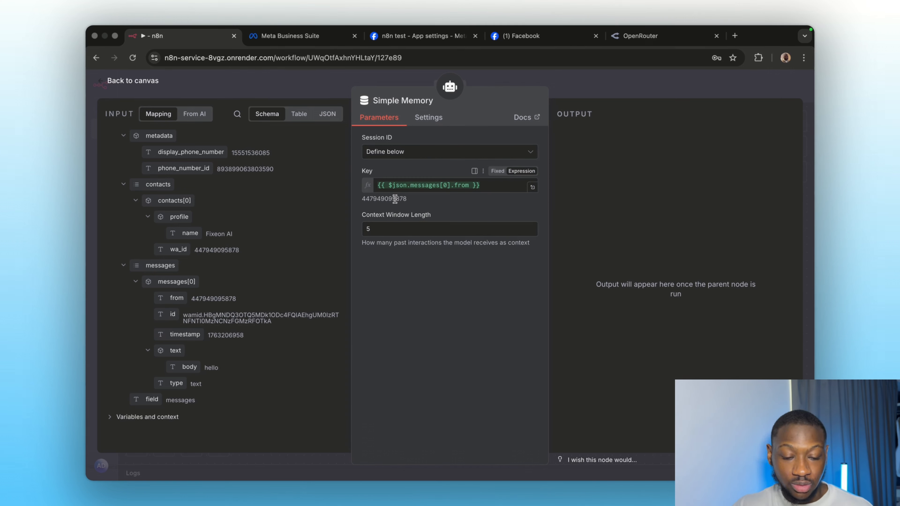
pyautogui.click(390, 232)
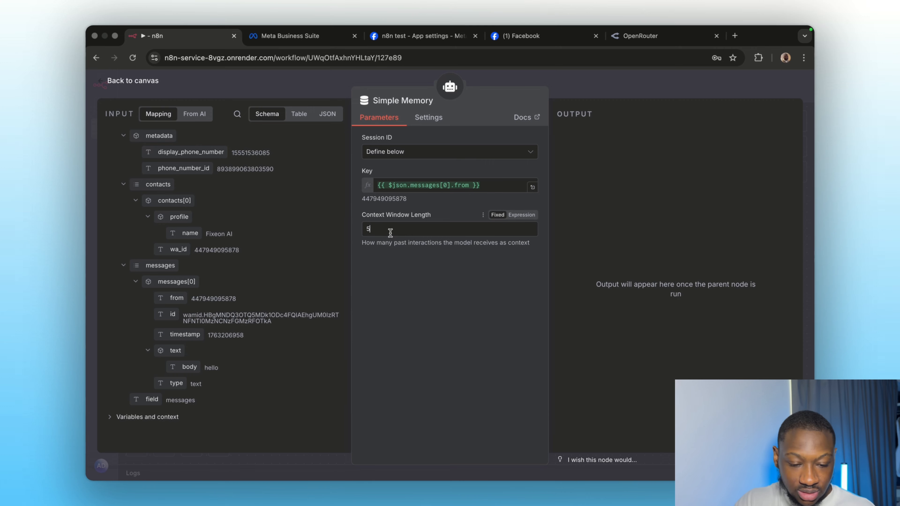
pyautogui.click(406, 361)
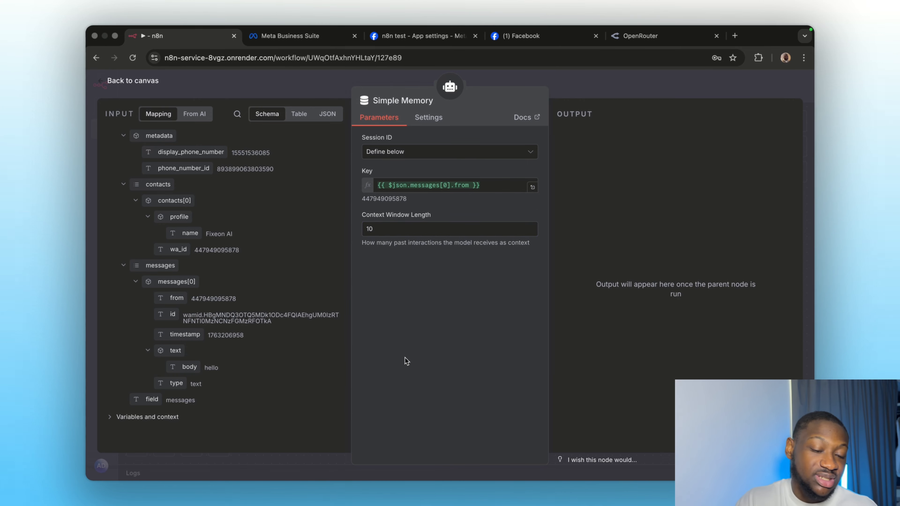
# Step: Test-run the AI Agent and confirm it answers 'hello' with 'Hello!'
pyautogui.click(592, 91)
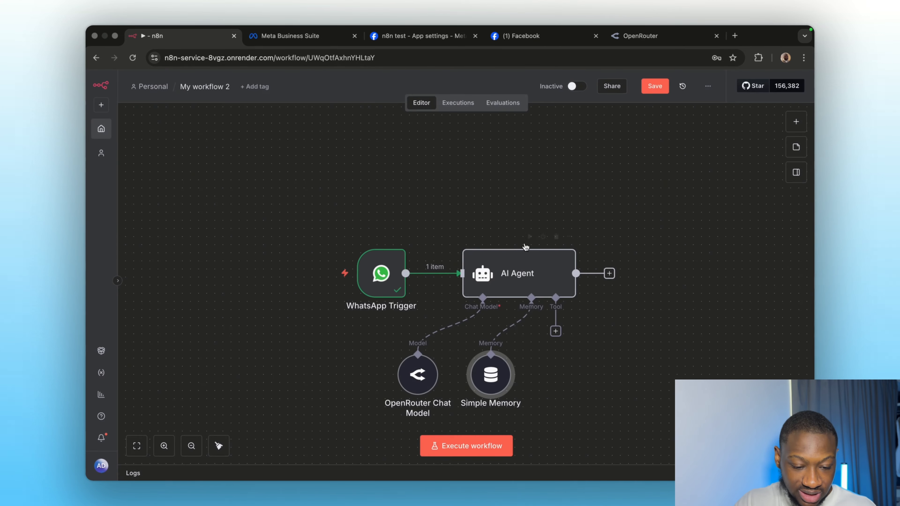
pyautogui.hscroll(3, 517, 302)
pyautogui.scroll(-2, 517, 301)
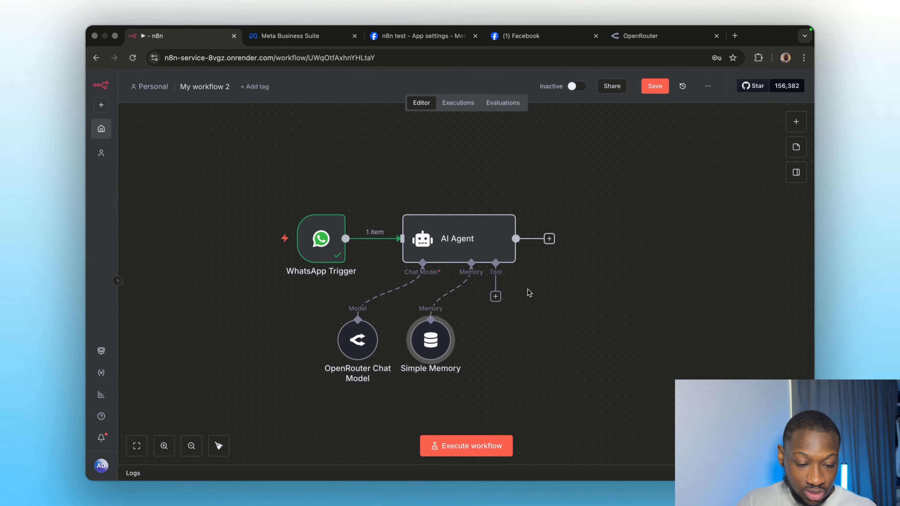
pyautogui.moveTo(548, 238)
pyautogui.click(470, 202)
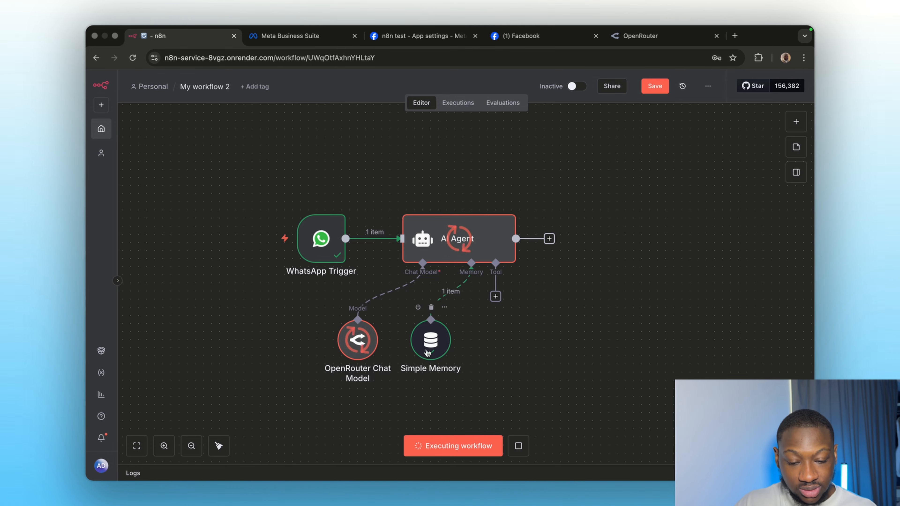
pyautogui.doubleClick(427, 245)
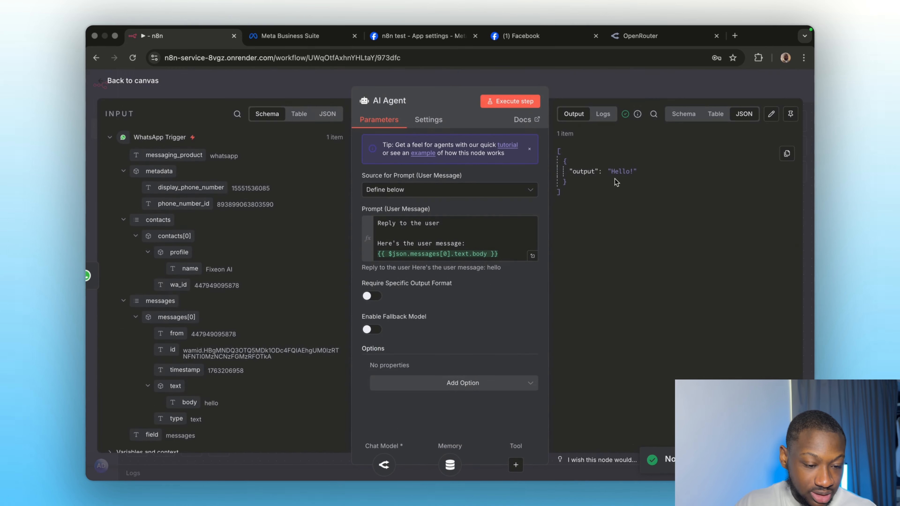
pyautogui.click(592, 84)
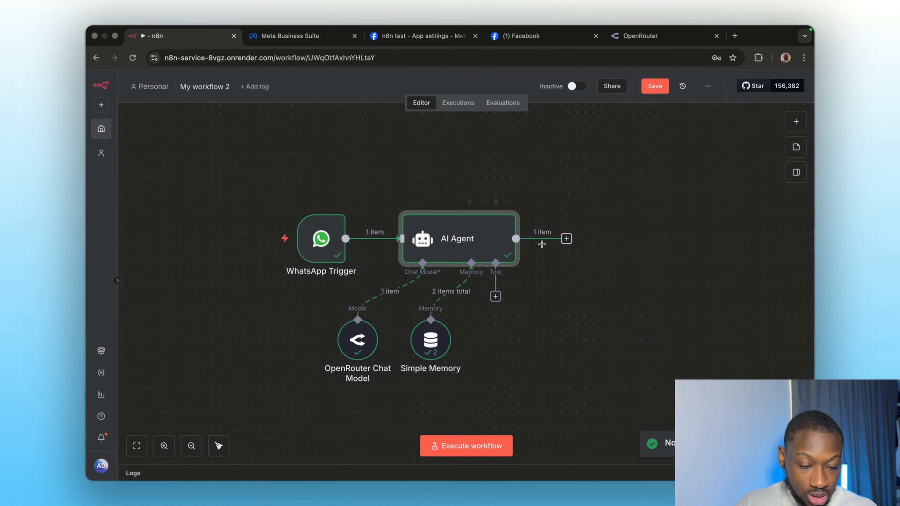
# Step: Add a WhatsApp Business Cloud 'Send message' node after the AI Agent
pyautogui.click(566, 238)
pyautogui.write('what')
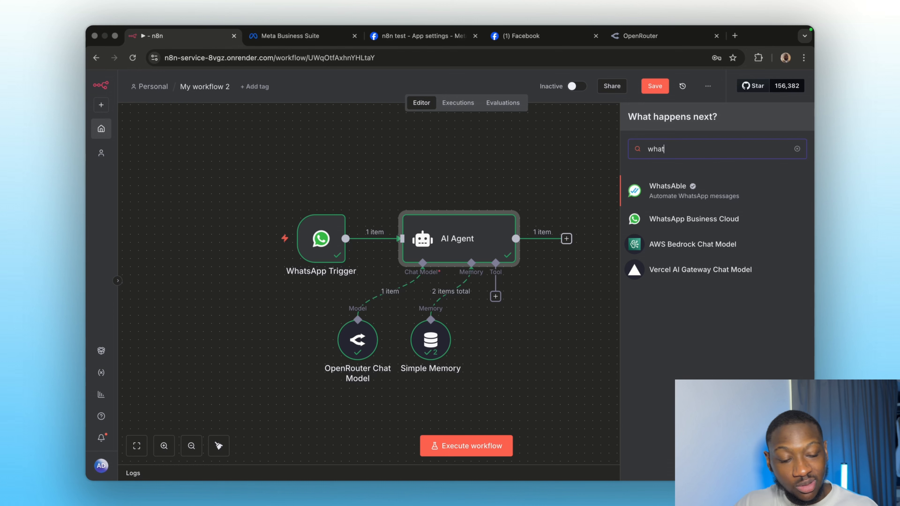
pyautogui.click(665, 223)
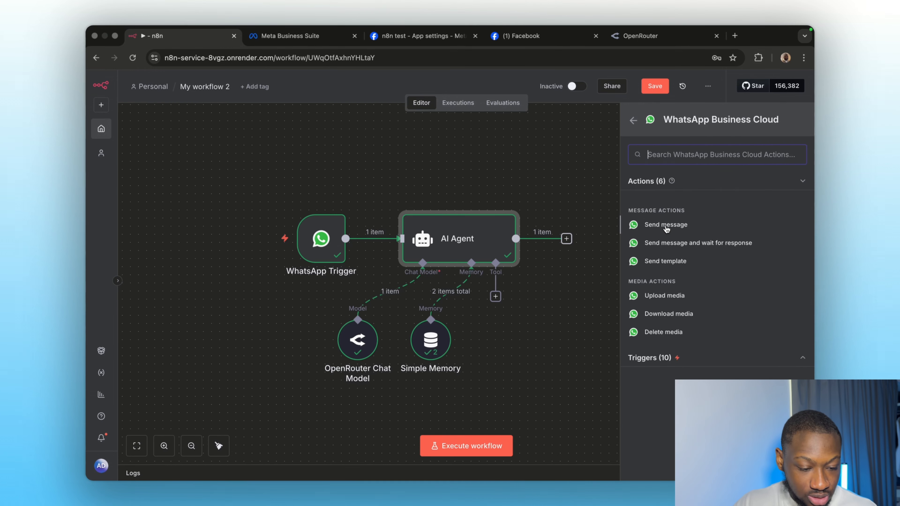
pyautogui.click(665, 224)
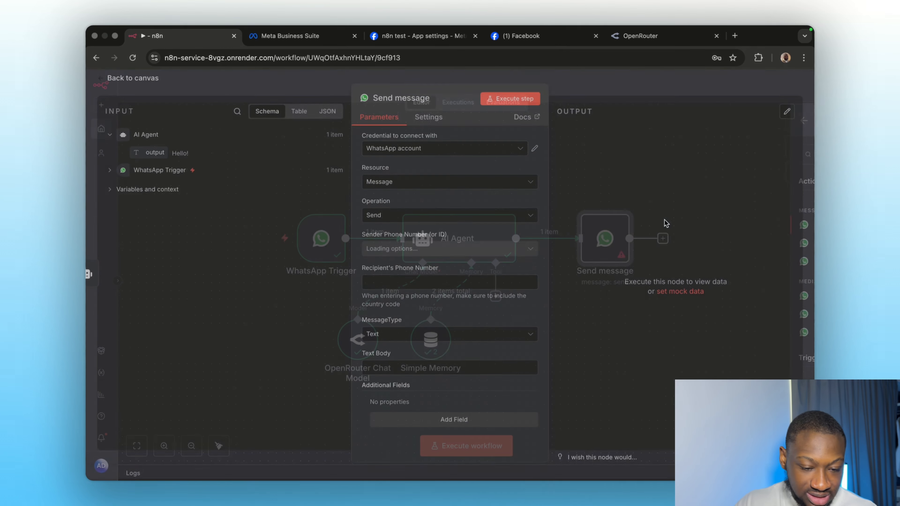
pyautogui.click(439, 153)
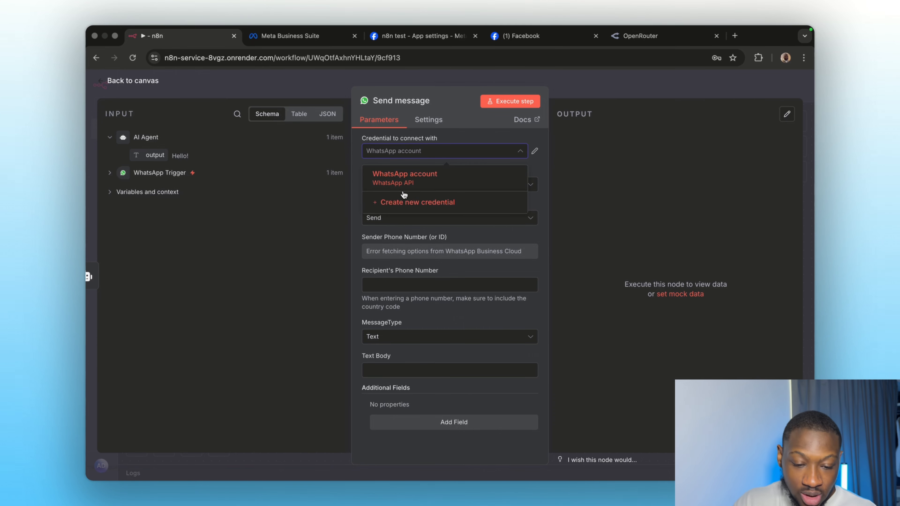
# Step: Create a new WhatsApp credential and switch to the Meta 'n8n test' app settings tab
pyautogui.click(401, 209)
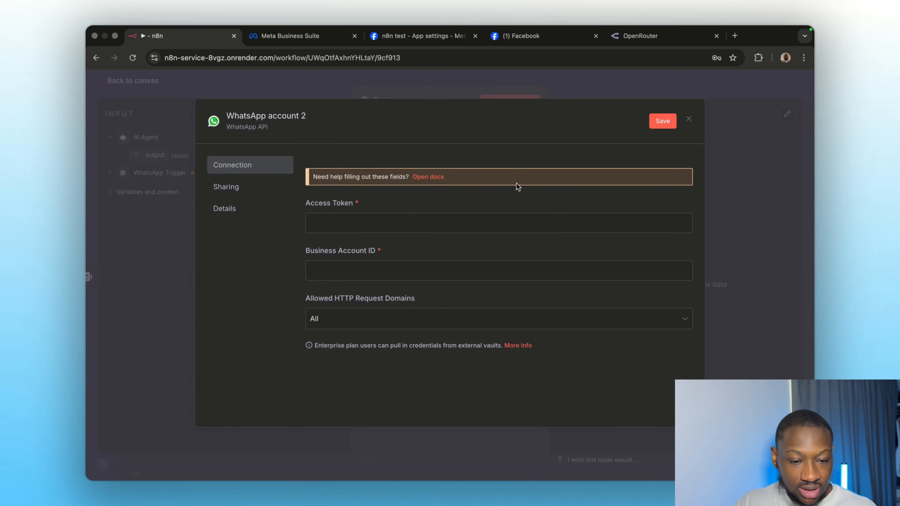
pyautogui.click(413, 41)
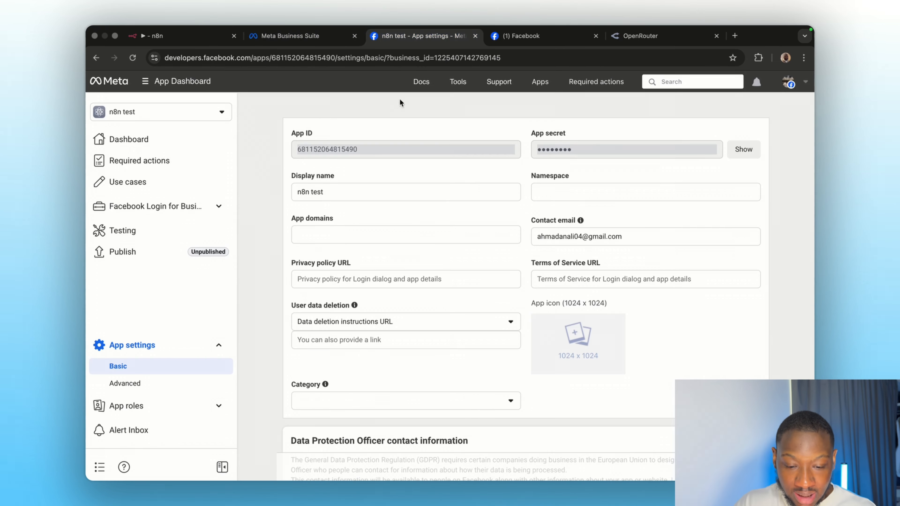
# Step: Copy the WhatsApp Business Account ID from the app's WhatsApp API Setup page
pyautogui.click(138, 187)
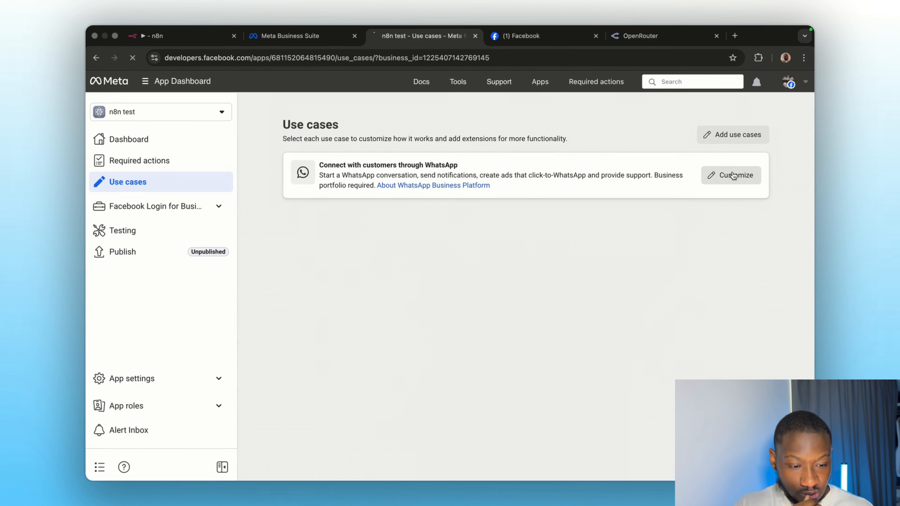
pyautogui.click(732, 175)
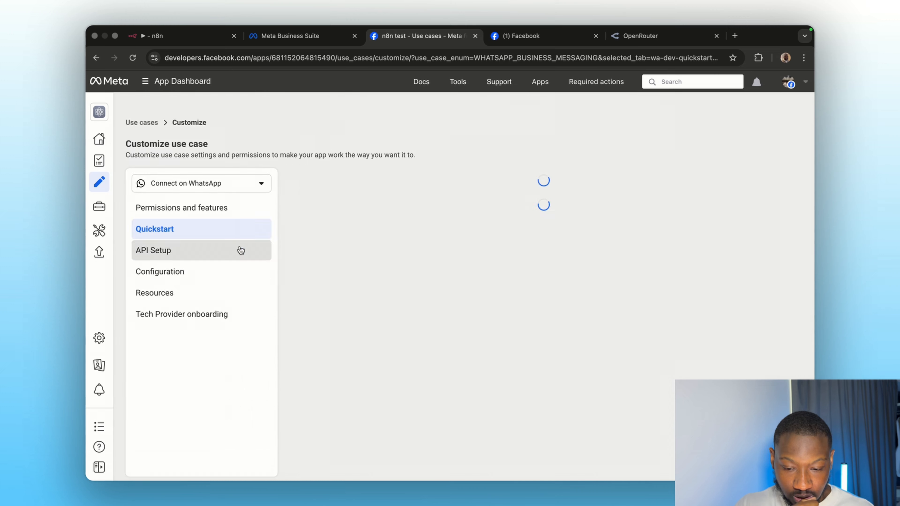
pyautogui.click(239, 249)
pyautogui.scroll(-3, 498, 291)
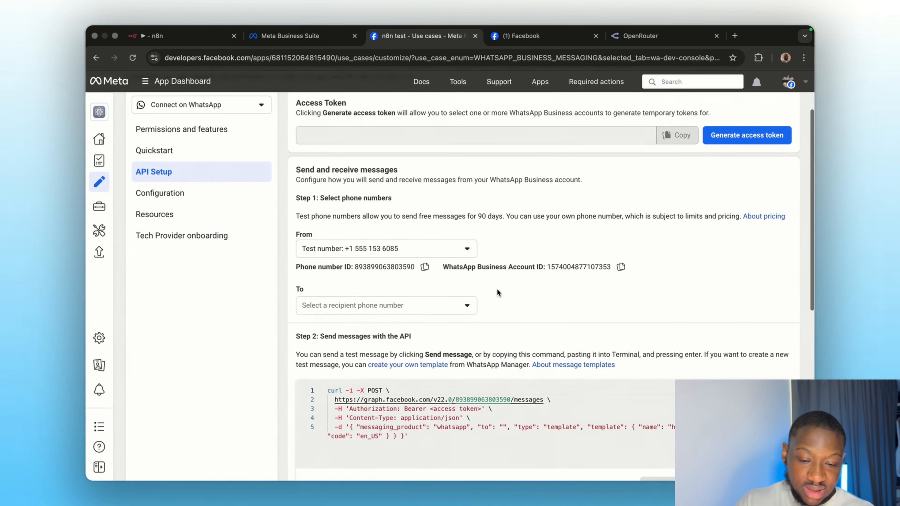
pyautogui.click(617, 268)
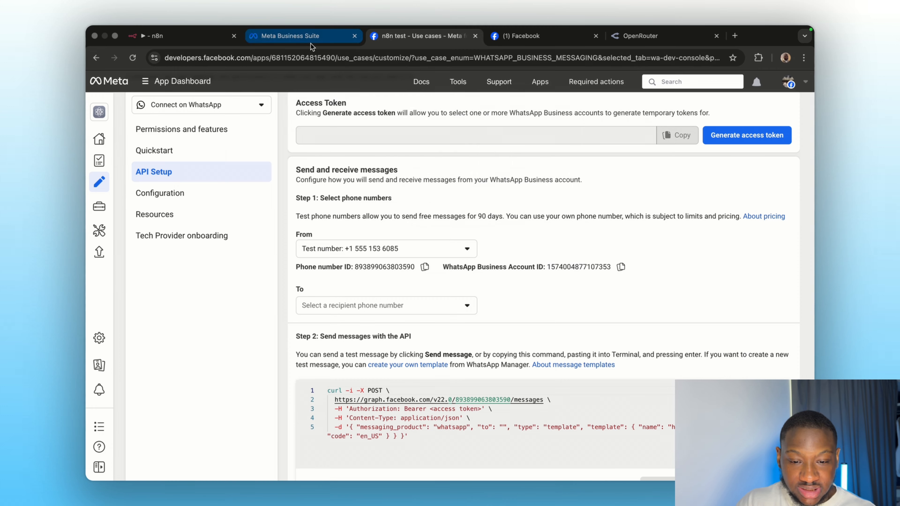
# Step: Paste that ID into the Business Account ID field of n8n's WhatsApp credential
pyautogui.click(276, 37)
pyautogui.click(415, 37)
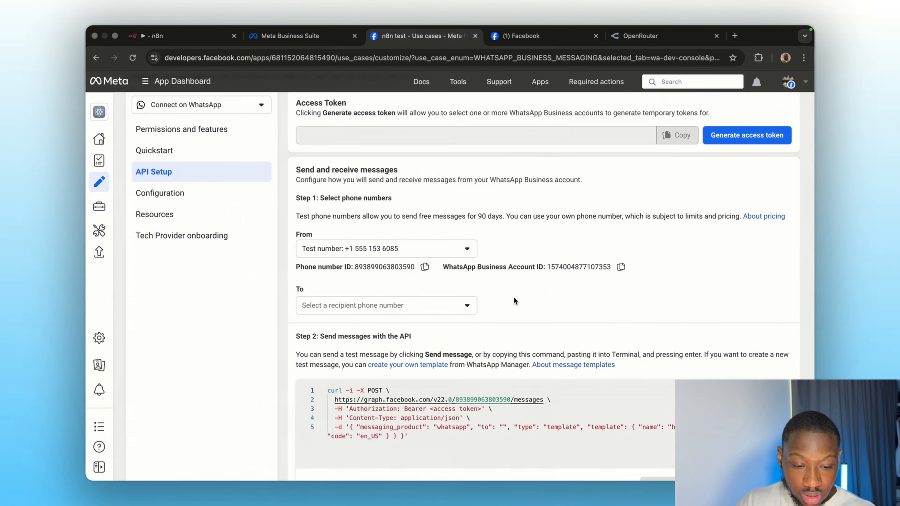
pyautogui.click(152, 34)
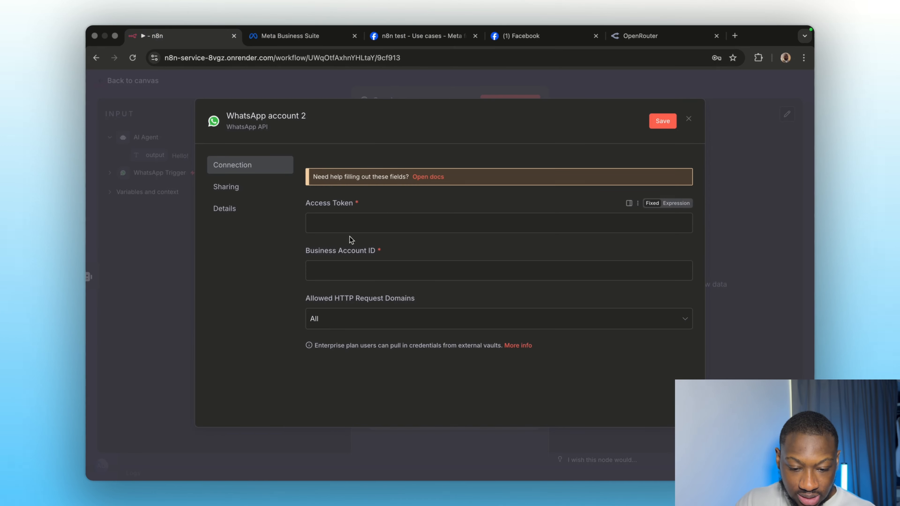
pyautogui.click(342, 271)
pyautogui.press('cmd+v')
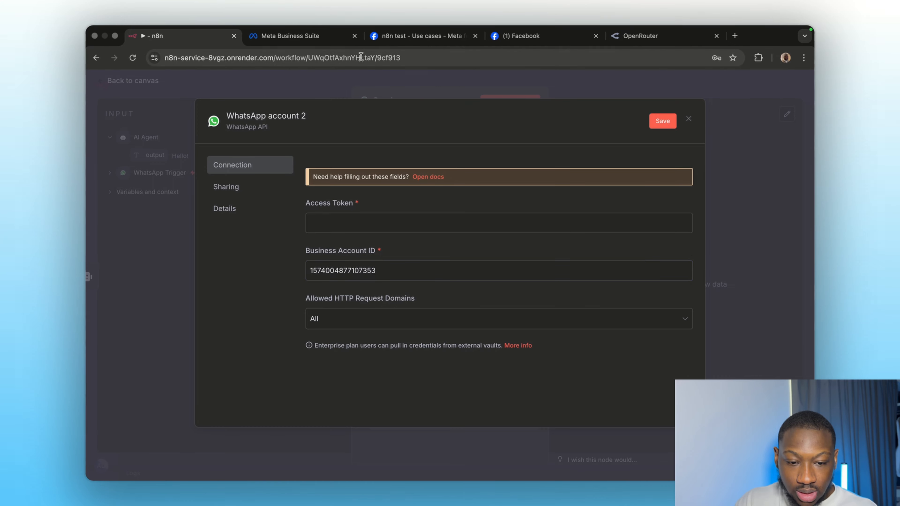
pyautogui.click(397, 41)
# Step: Generate a new temporary access token, approve reconnecting to the n8n test app, and copy it
pyautogui.scroll(2, 464, 220)
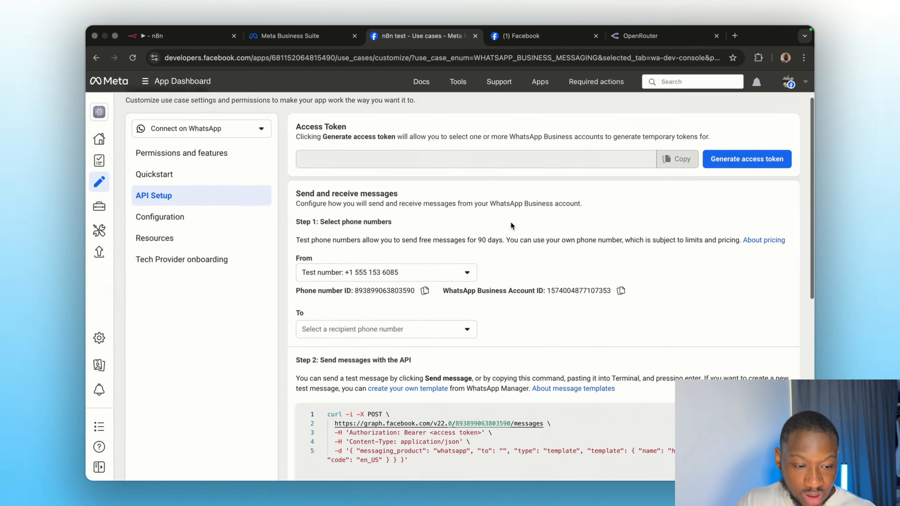
pyautogui.click(747, 183)
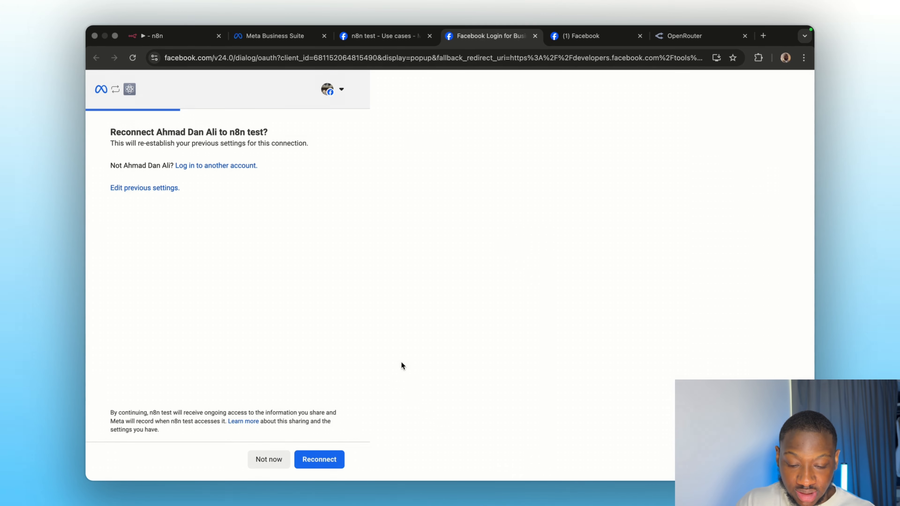
pyautogui.click(320, 459)
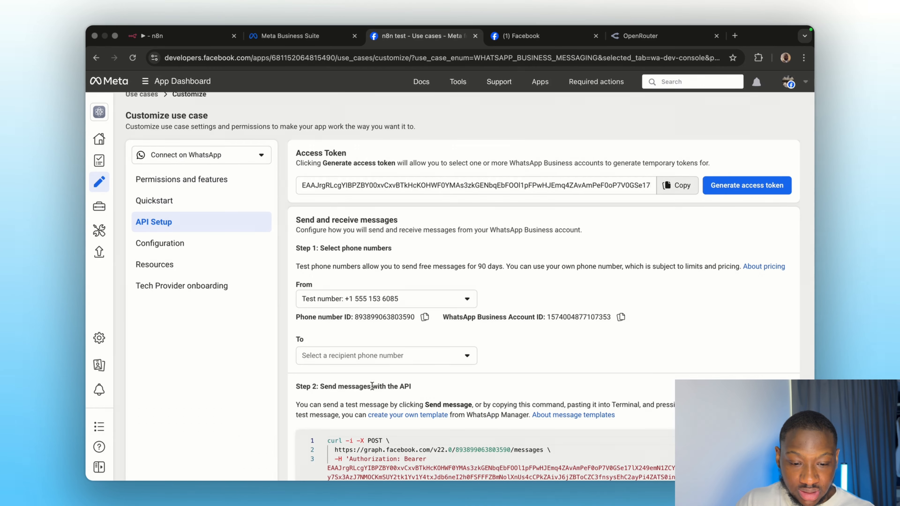
pyautogui.click(676, 185)
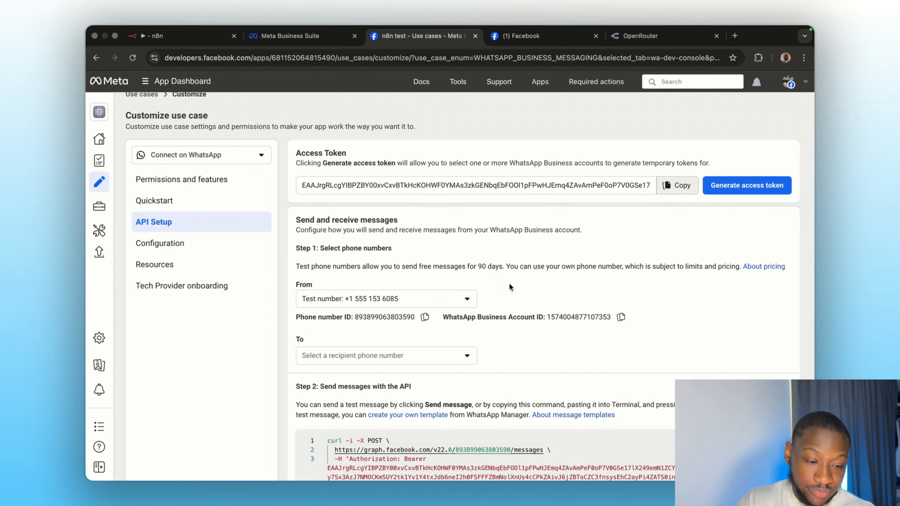
# Step: Paste the new token into the credential's Access Token field and save the WhatsApp credential
pyautogui.click(191, 37)
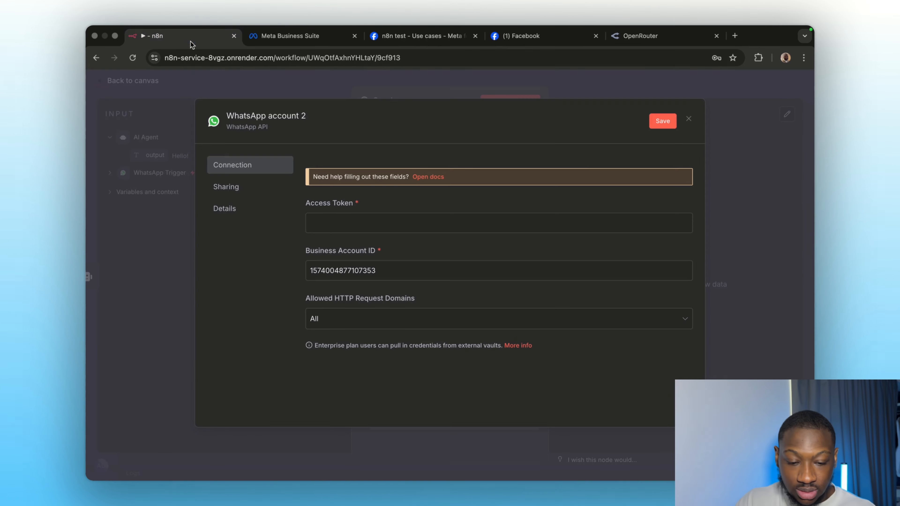
pyautogui.click(334, 229)
pyautogui.press('super+v')
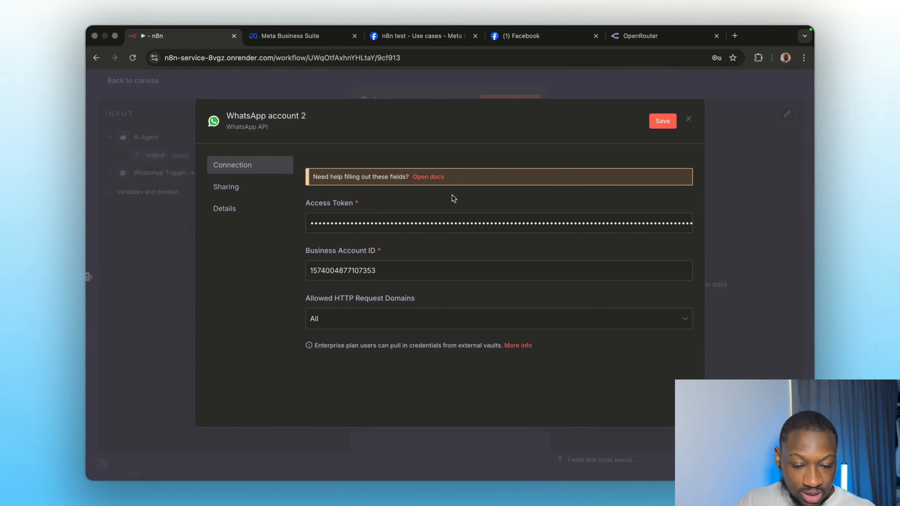
pyautogui.click(662, 121)
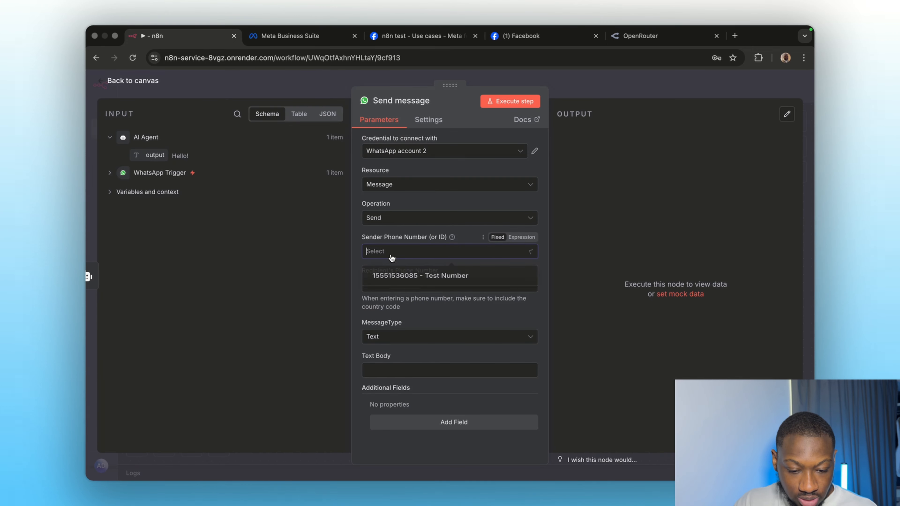
# Step: Send from the Test Number and set the recipient to the trigger's messages[0].from sender
pyautogui.click(394, 282)
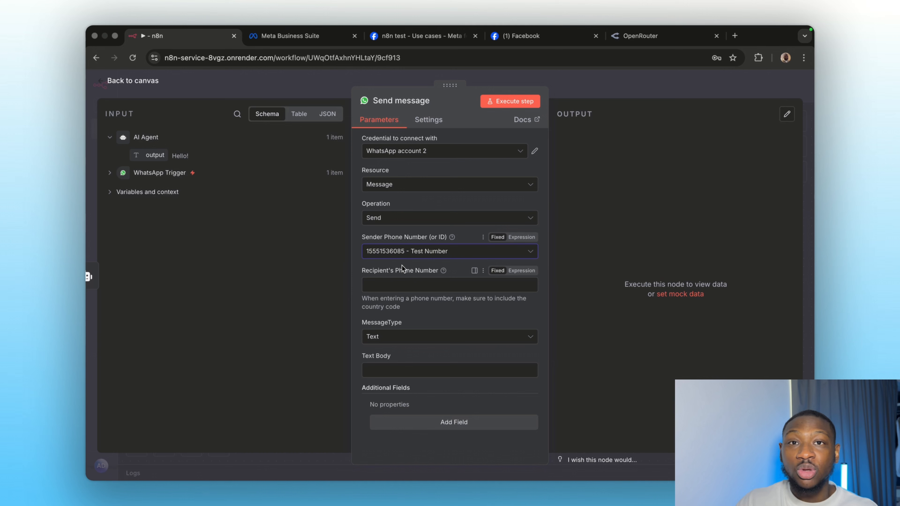
pyautogui.click(402, 285)
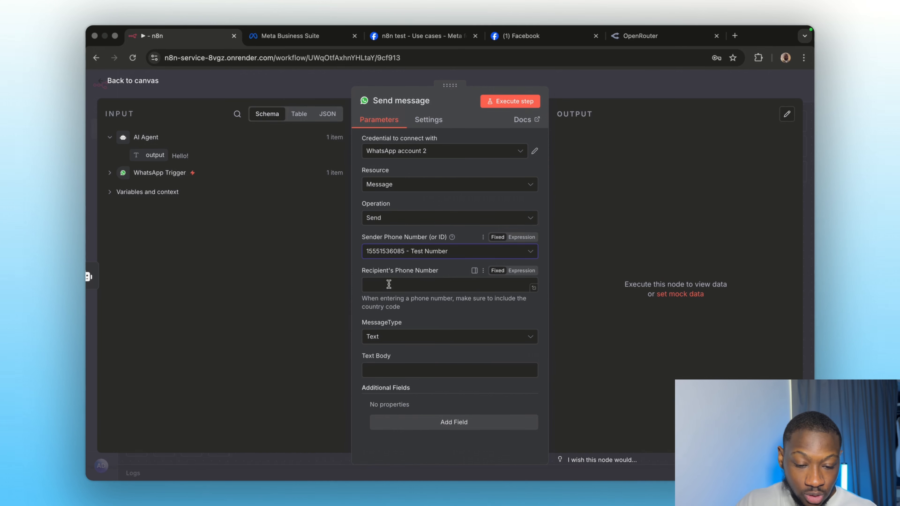
pyautogui.click(109, 173)
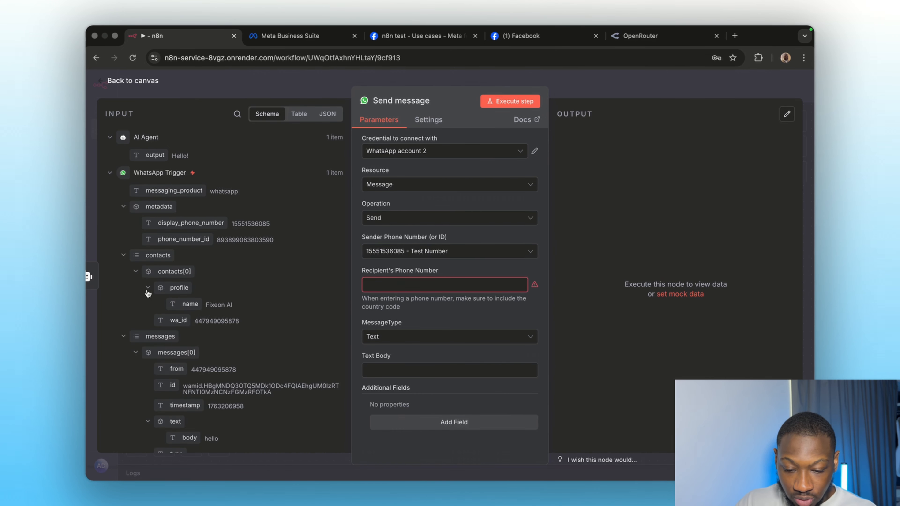
pyautogui.scroll(-3, 172, 327)
pyautogui.moveTo(172, 321); pyautogui.dragTo(375, 285)
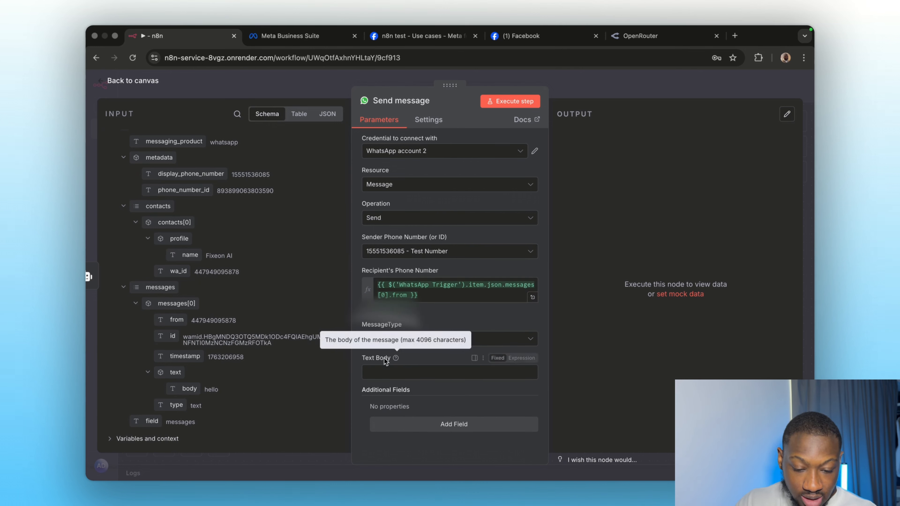
# Step: Set the message type to Text with the AI Agent's output as the text body
pyautogui.click(385, 344)
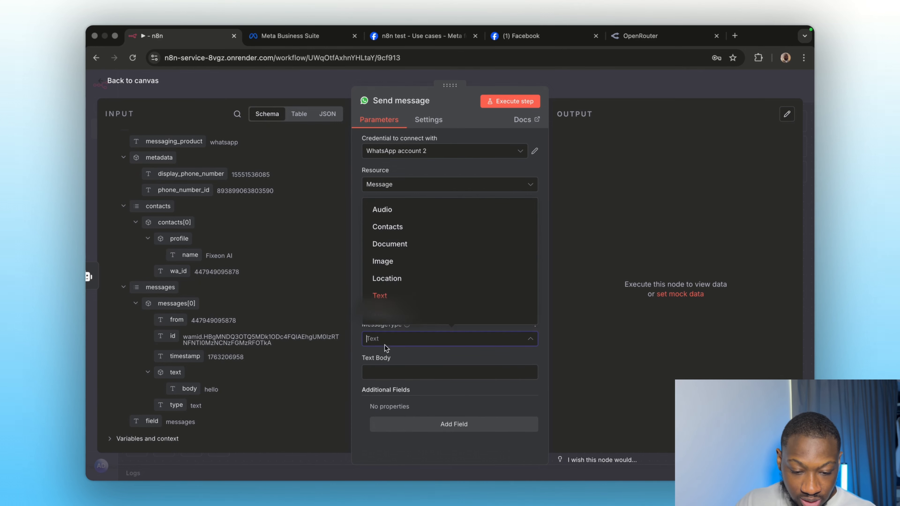
pyautogui.click(384, 296)
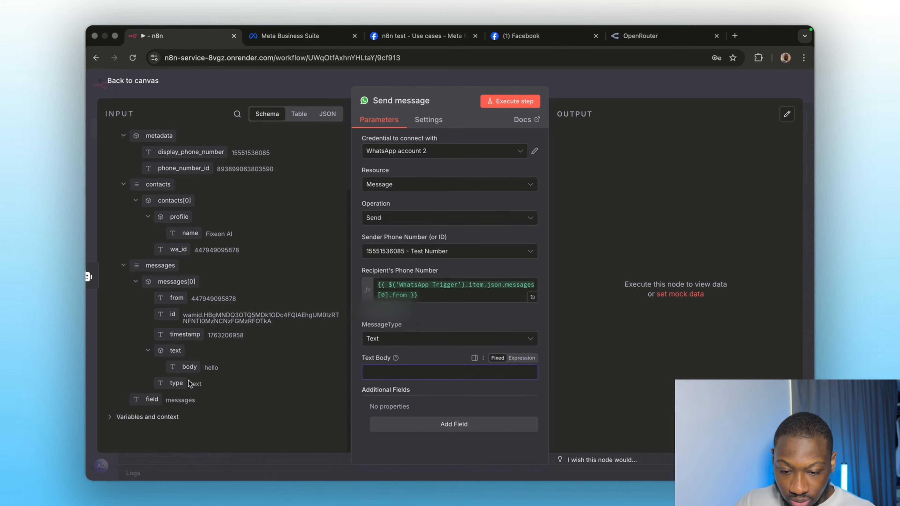
pyautogui.scroll(3, 189, 380)
pyautogui.moveTo(130, 157); pyautogui.dragTo(443, 360)
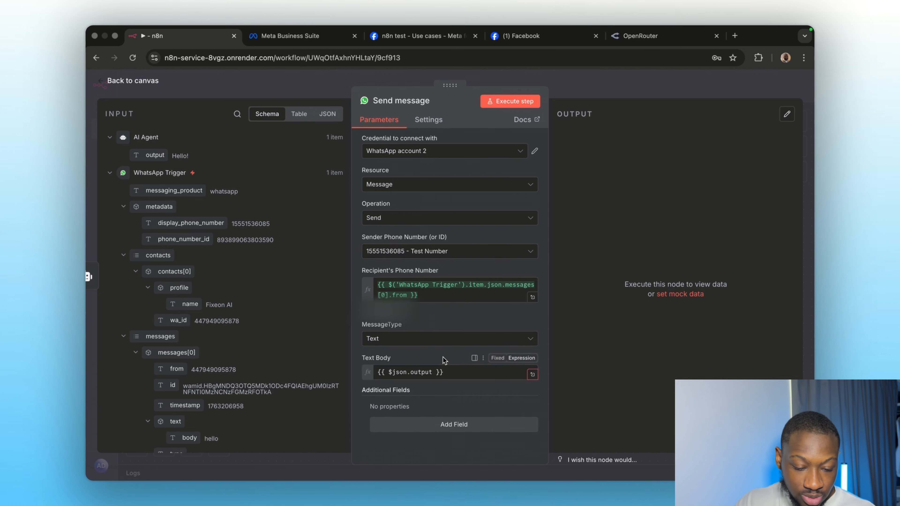
# Step: Test-send the message, confirm the 'Hello!' reply arrived in WhatsApp, and save the workflow
pyautogui.click(512, 103)
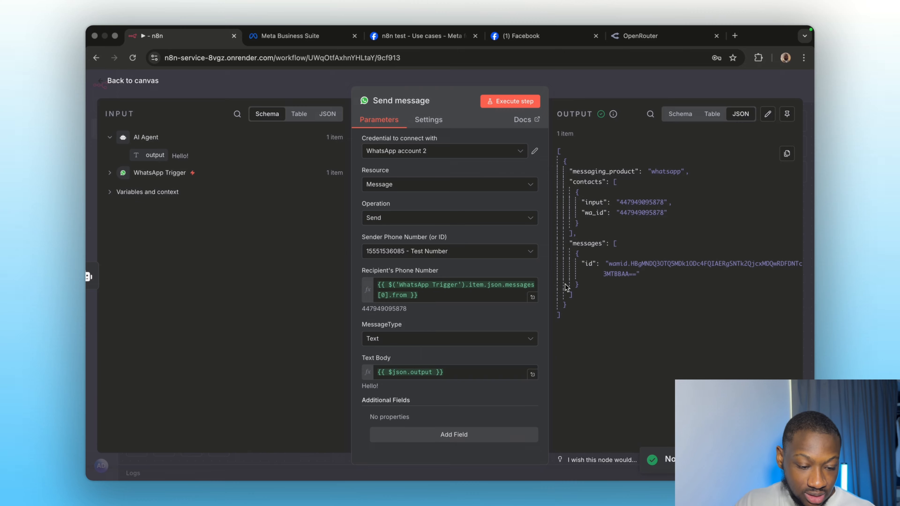
pyautogui.hotkey('ctrl', 'Left')
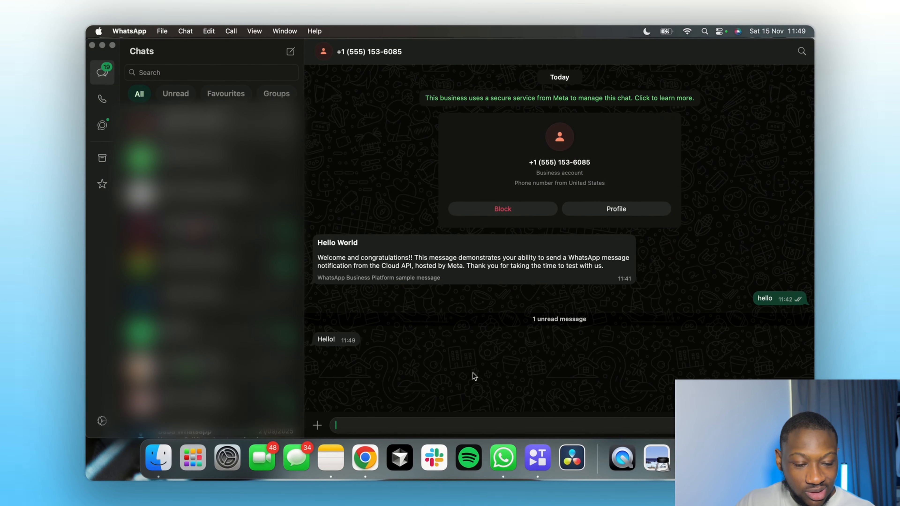
pyautogui.hotkey('ctrl', 'Right')
pyautogui.click(601, 81)
pyautogui.click(663, 91)
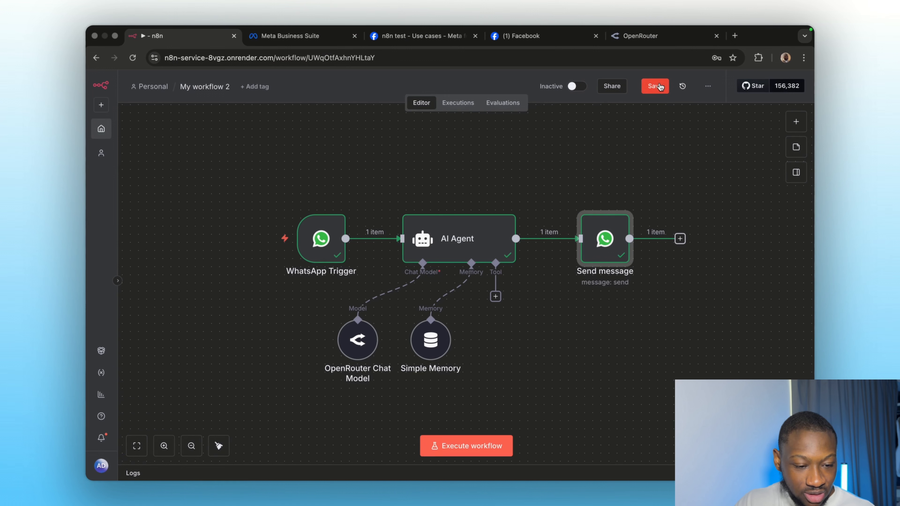
# Step: Switch the workflow from Inactive to Active and dismiss the activation notice and Production Checklist
pyautogui.click(576, 90)
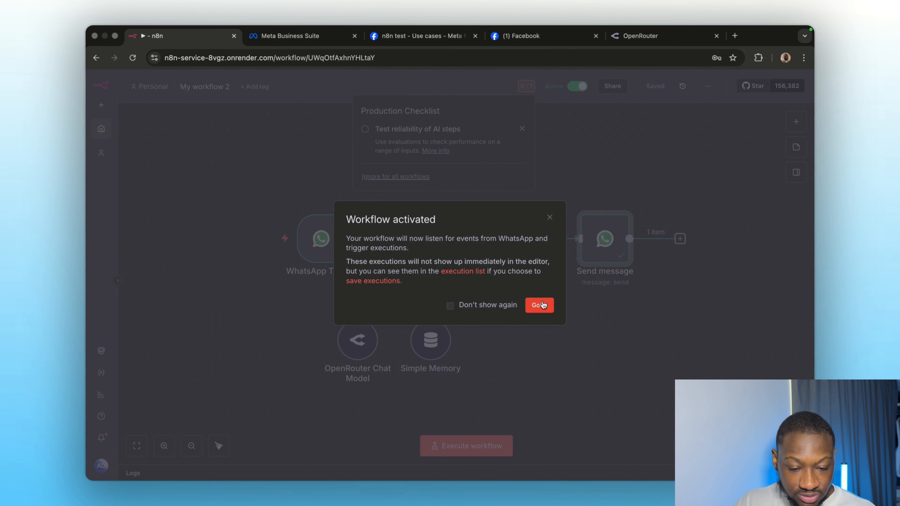
pyautogui.click(542, 305)
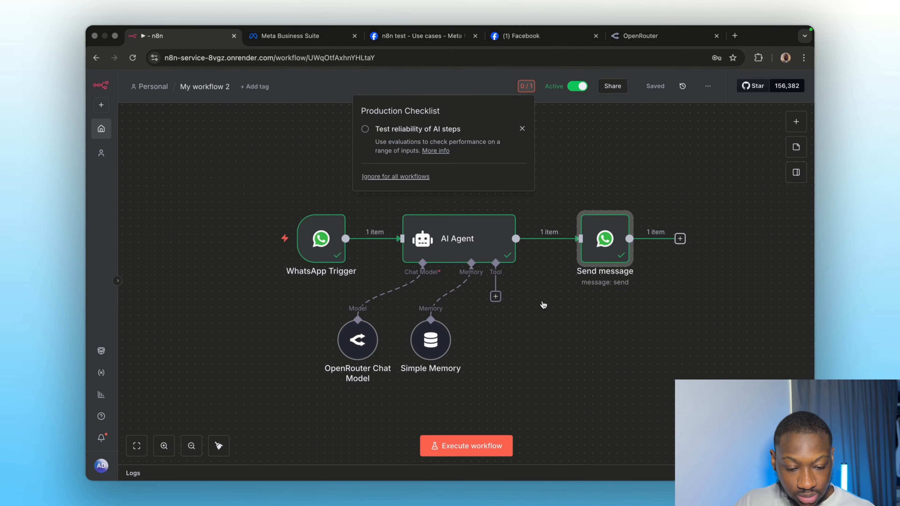
pyautogui.click(523, 128)
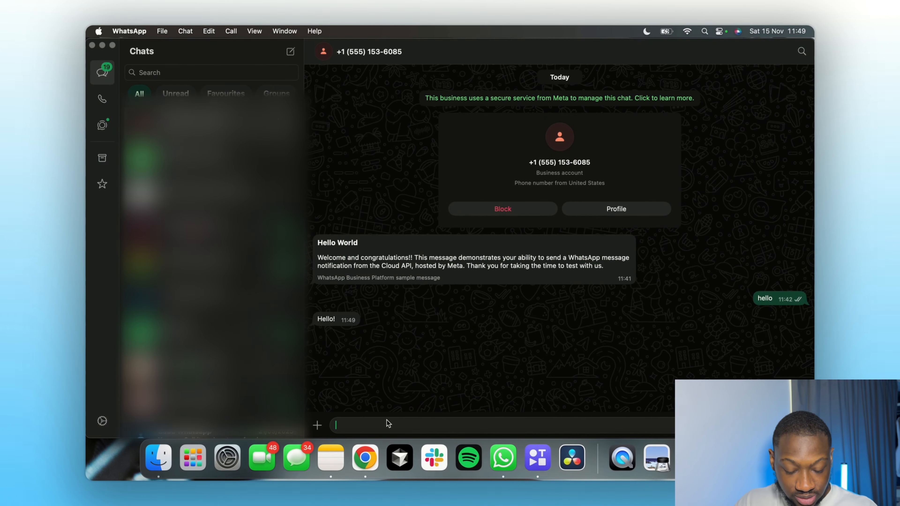
# Step: Send 'What's 1 + 1' to the bot in the WhatsApp chat
pyautogui.press('capslock')
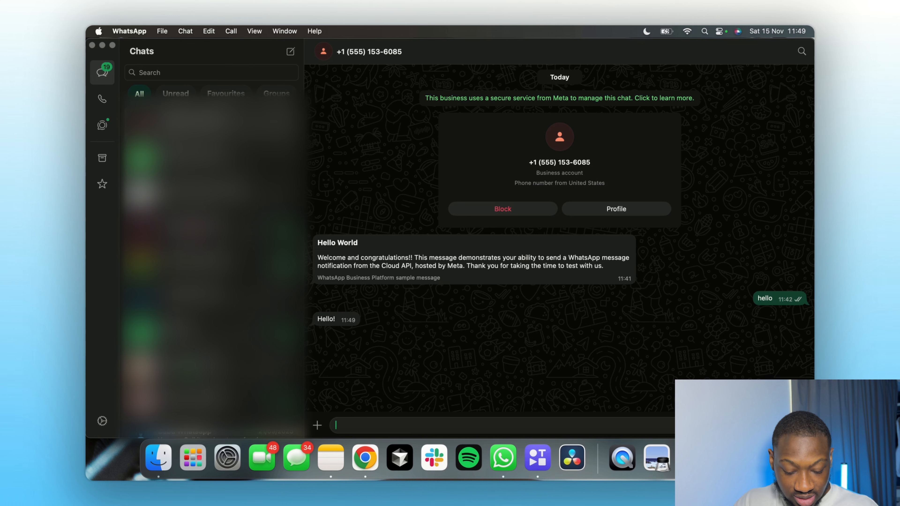
pyautogui.write('W')
pyautogui.press('capslock')
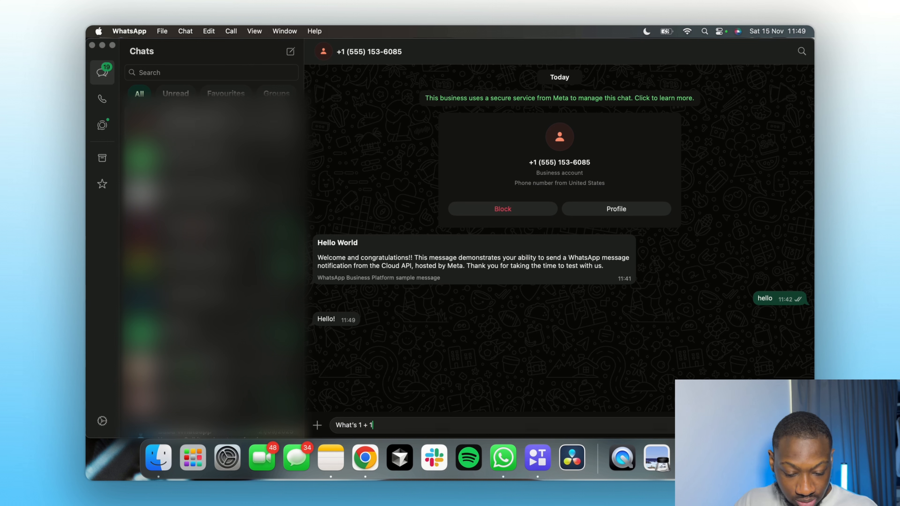
pyautogui.press('Return')
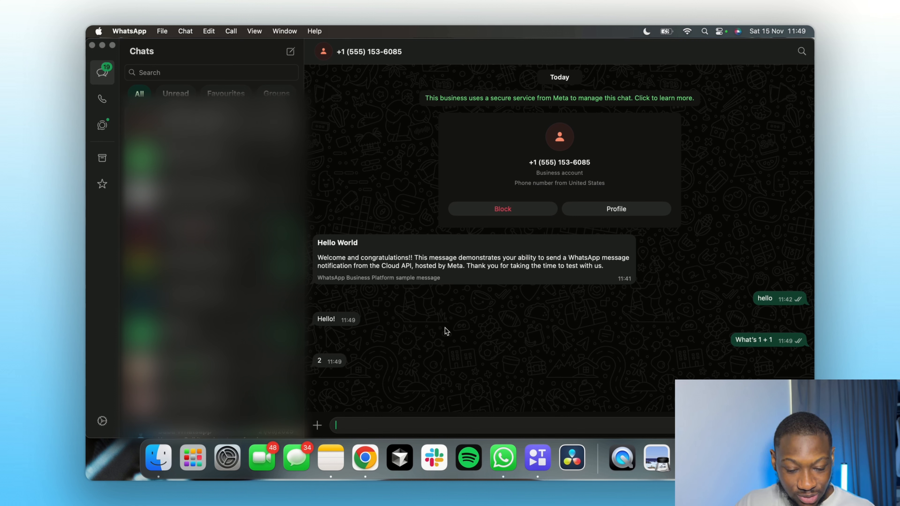
# Step: Introduce yourself by name, then send 'What's my name' to check the bot remembers
pyautogui.write('My name is ')
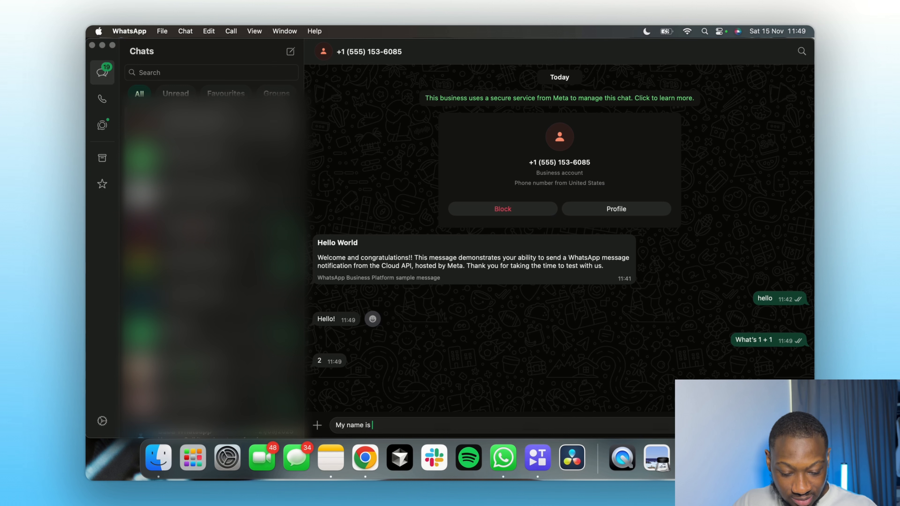
pyautogui.write('Ahmad')
pyautogui.press('Return')
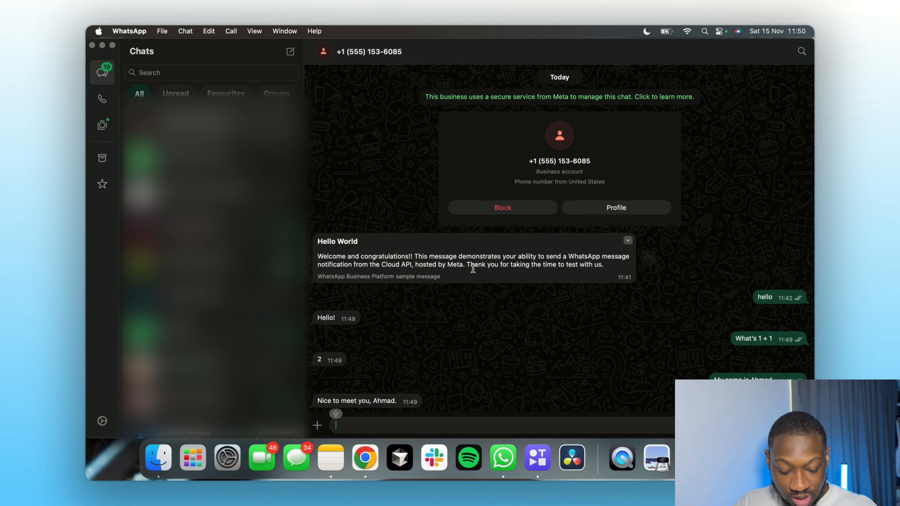
pyautogui.write("What's my name")
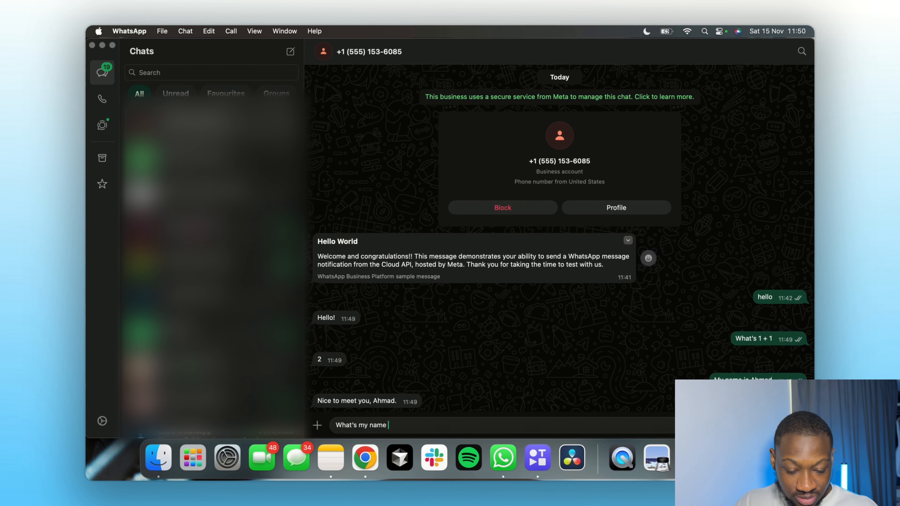
pyautogui.press('Return')
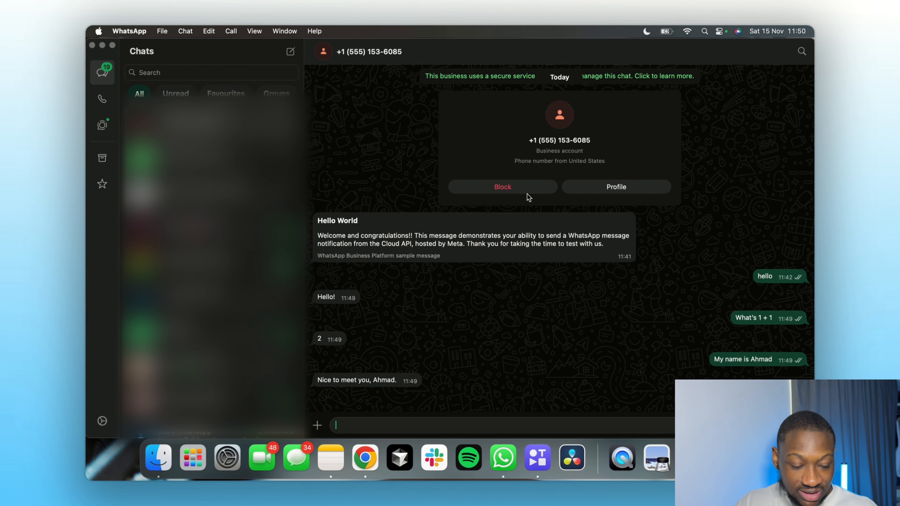